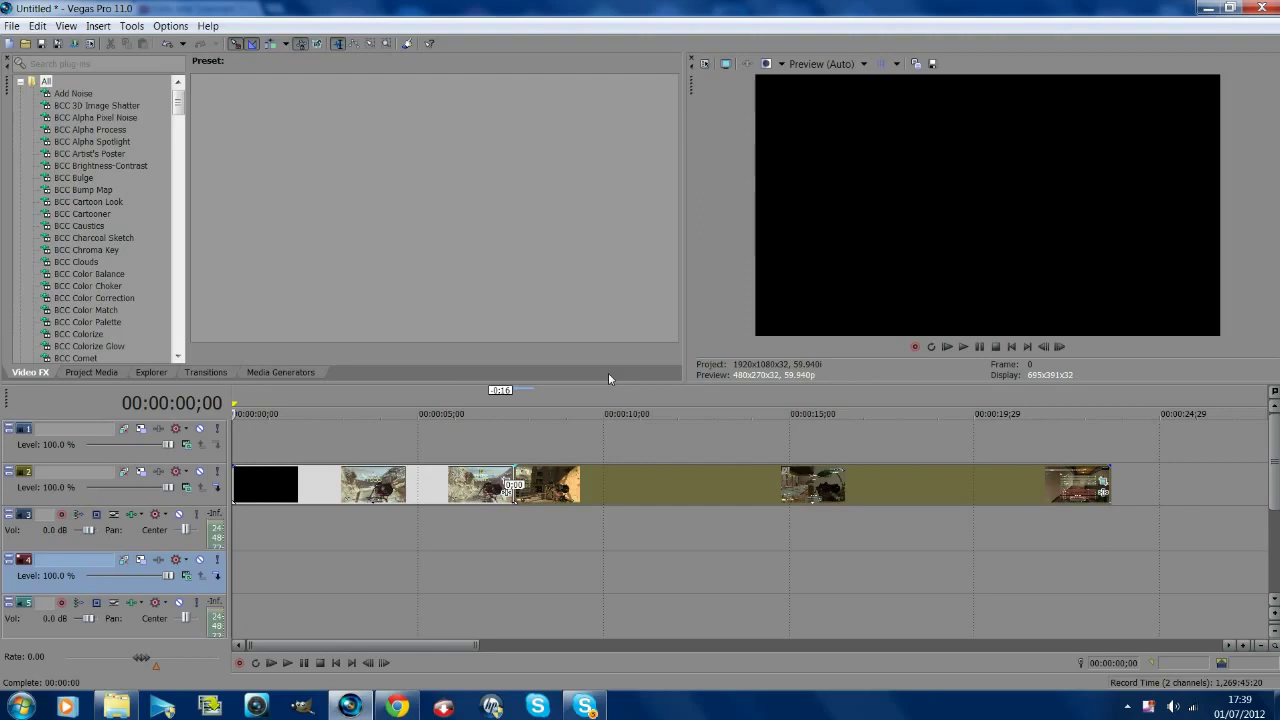
- Examine the transition between the two gameplay clips by checking frames just before, at and after their cut
click(492, 449)
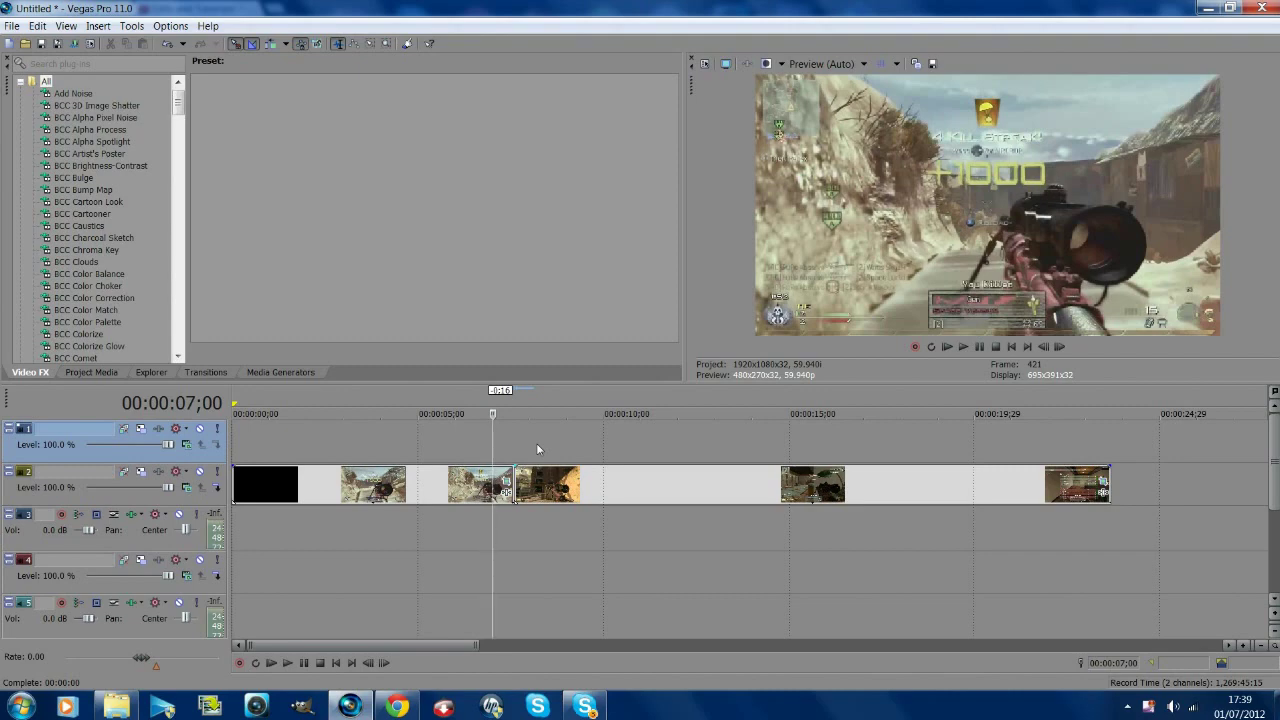
click(524, 455)
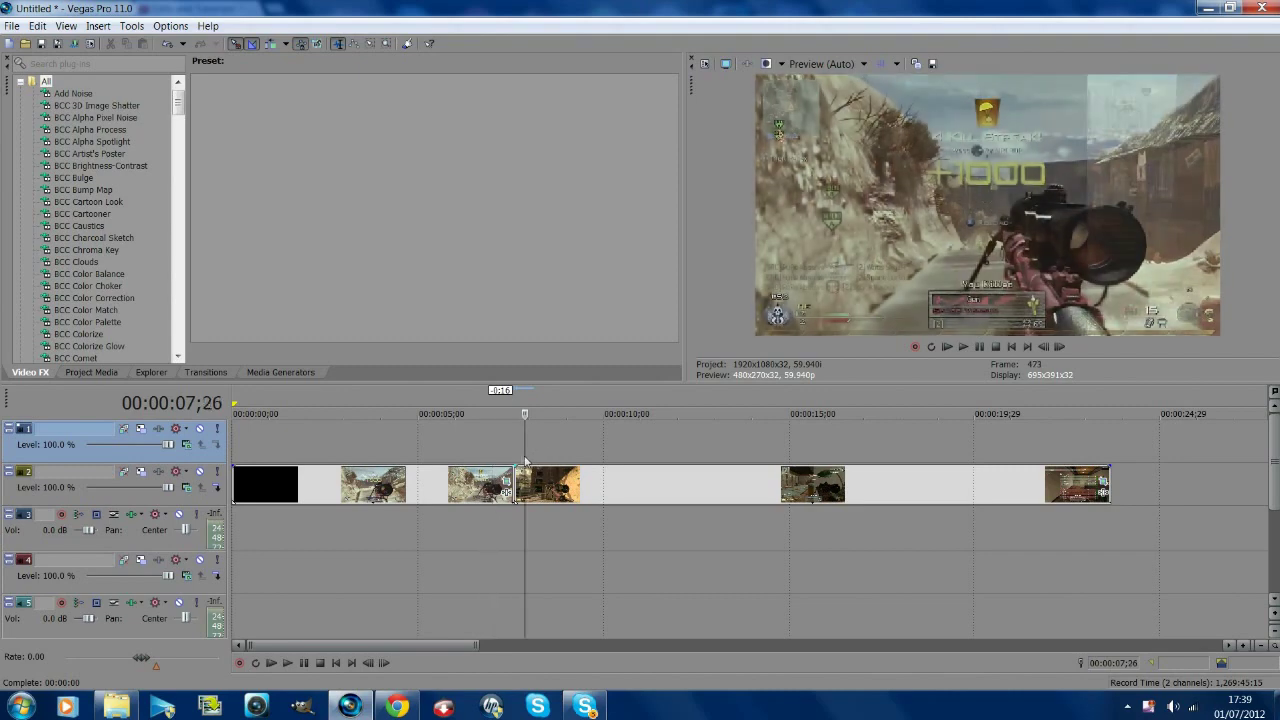
click(494, 460)
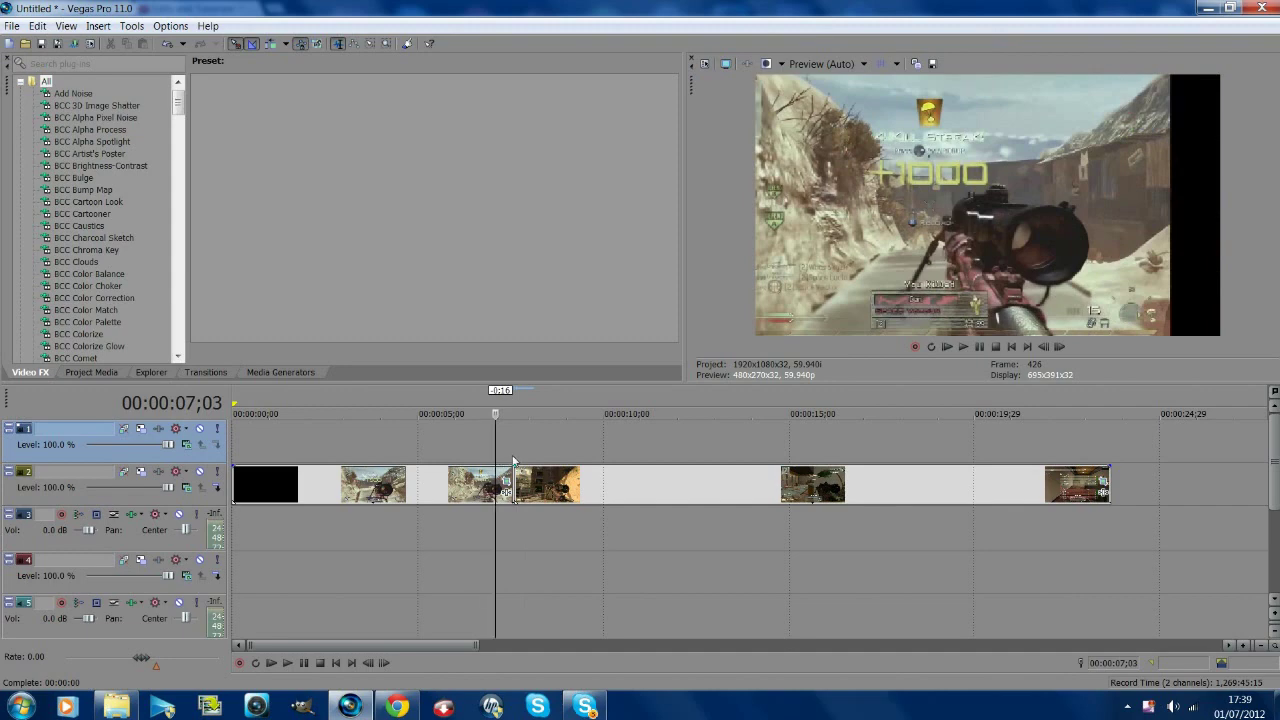
click(514, 460)
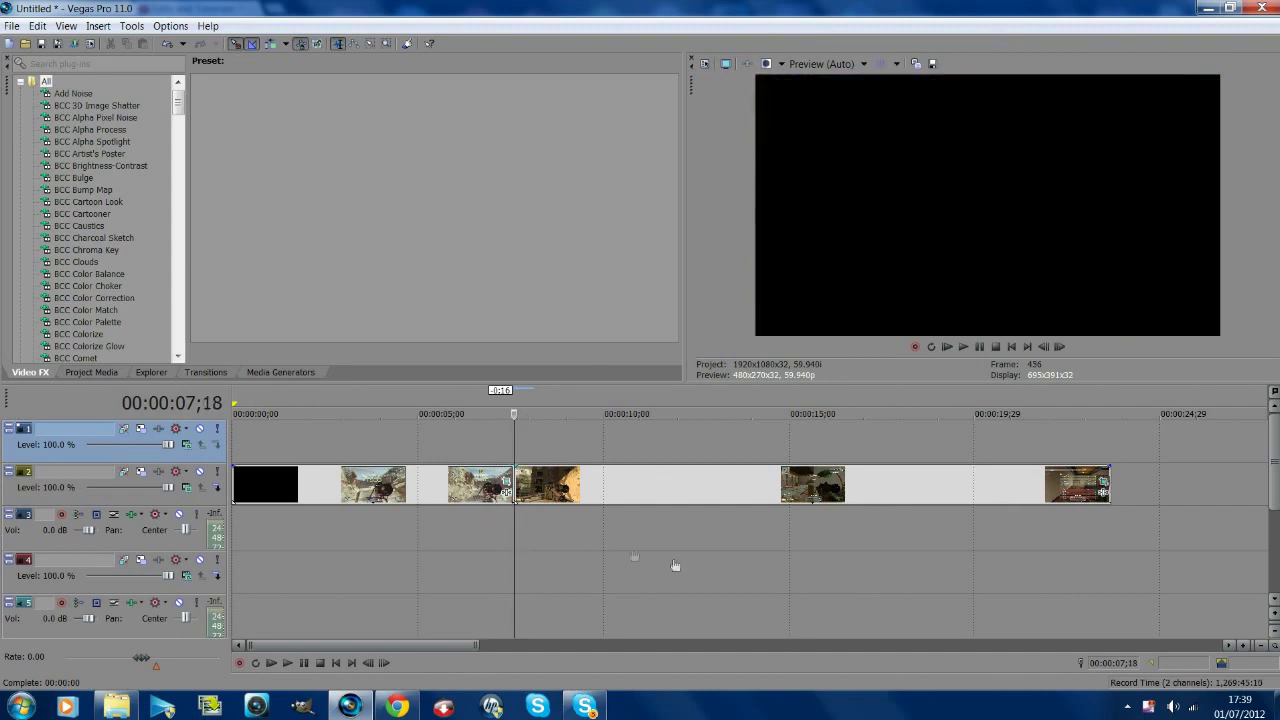
- Inspect the Pan/Crop position keyframes that animate the clips' transition, and close the event's effect window
click(505, 492)
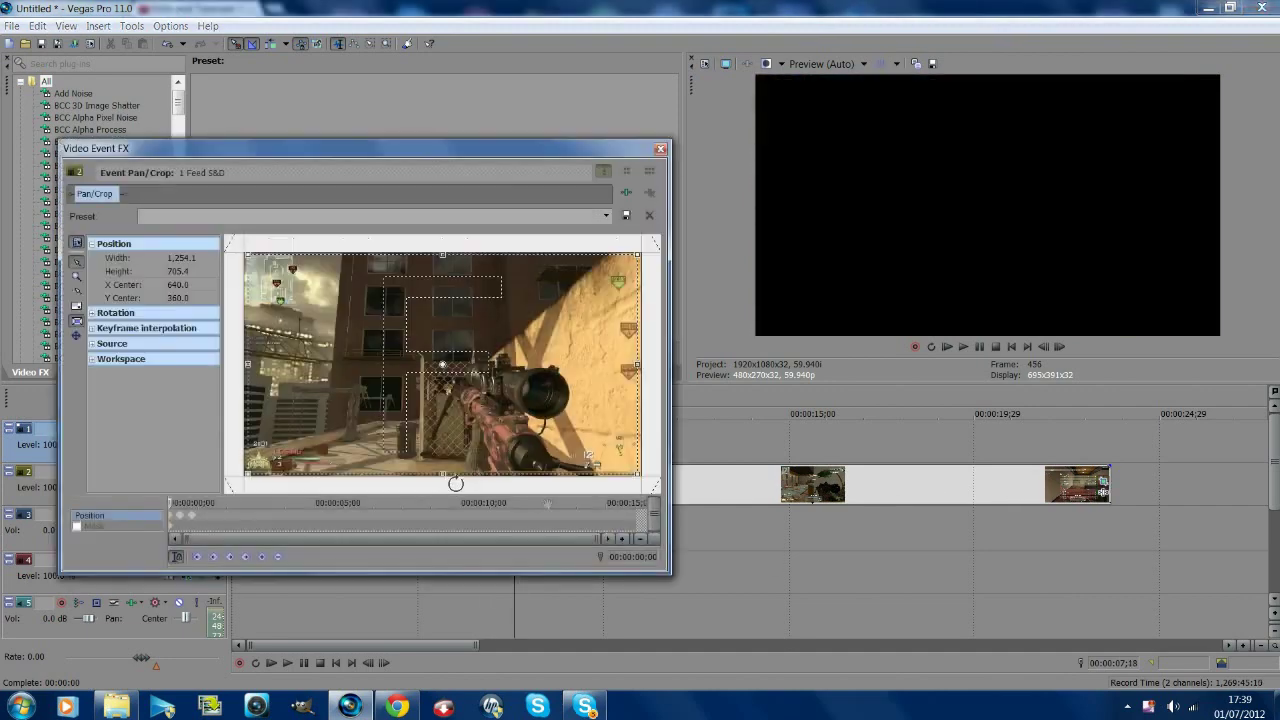
click(192, 514)
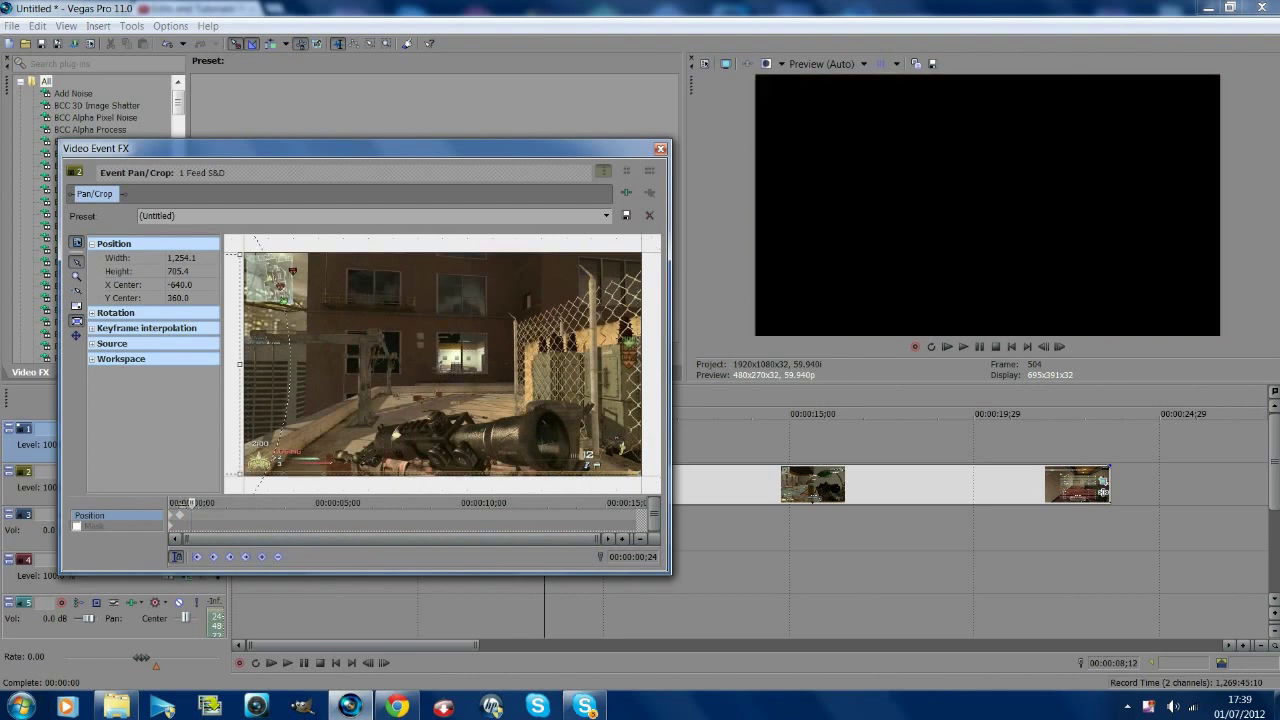
click(180, 515)
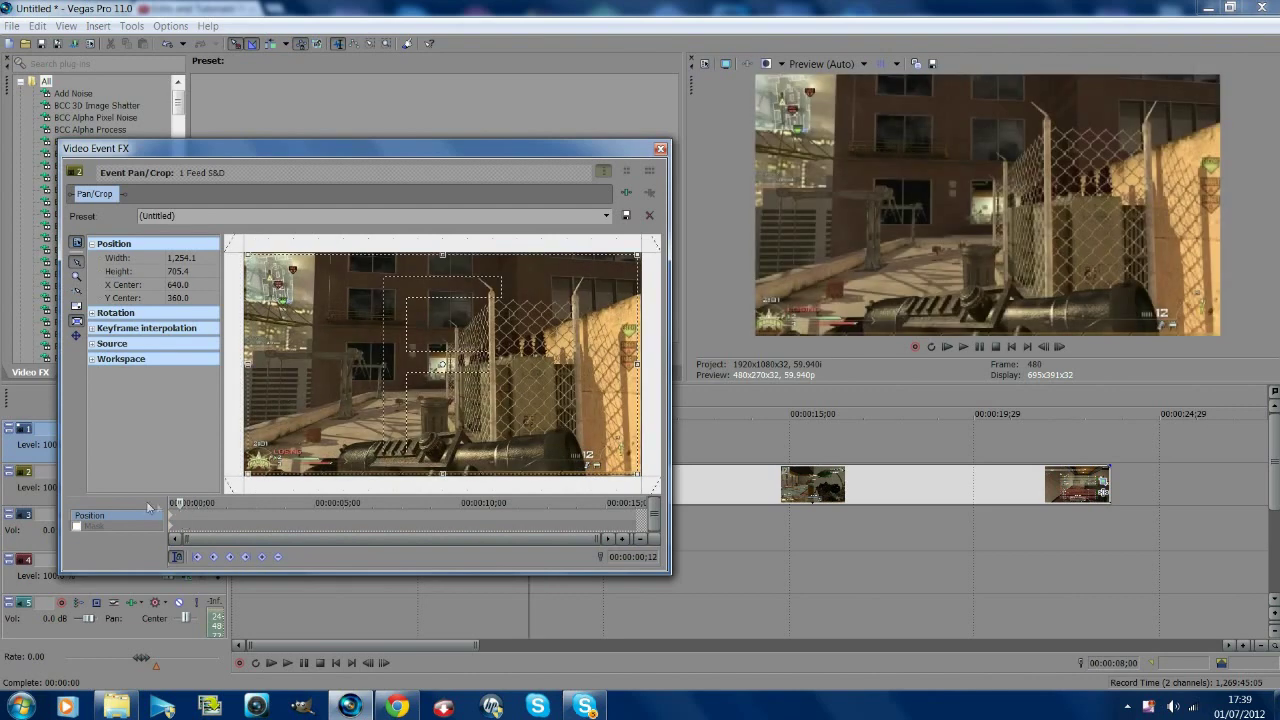
click(660, 148)
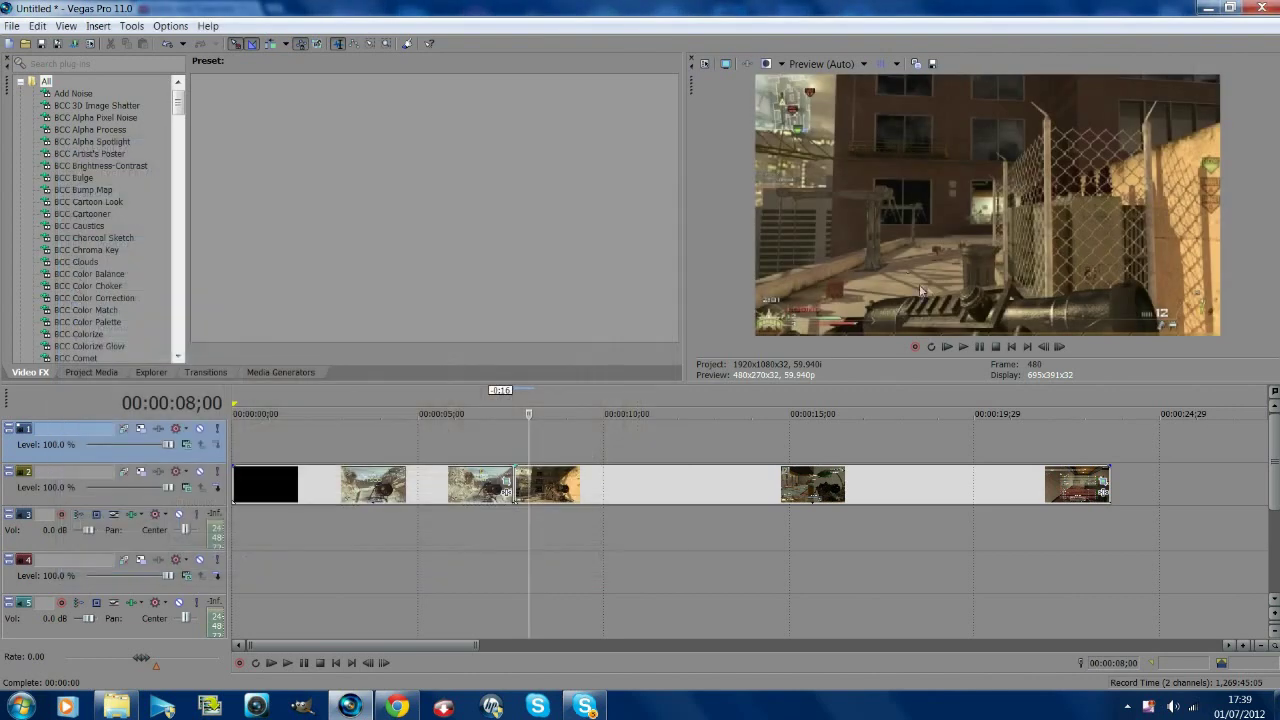
- Play the first gameplay clip up to just before the cut to find where the hand swipe fits
click(1011, 347)
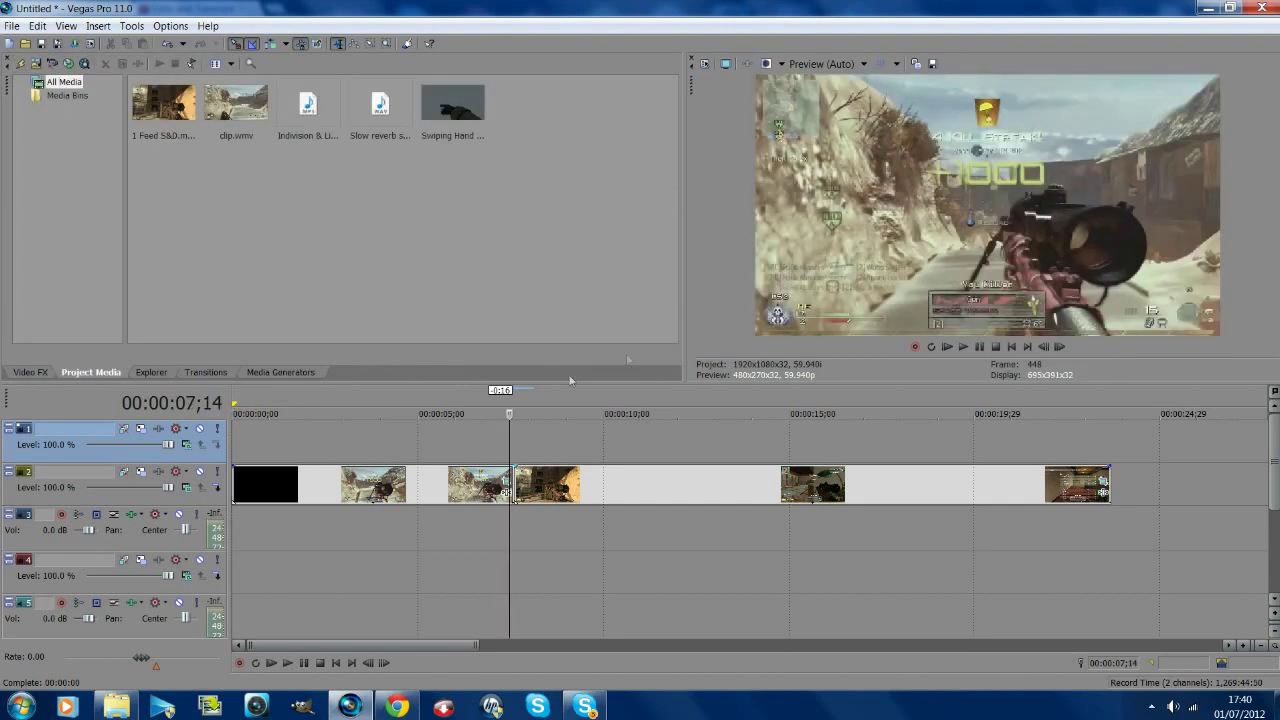
click(478, 480)
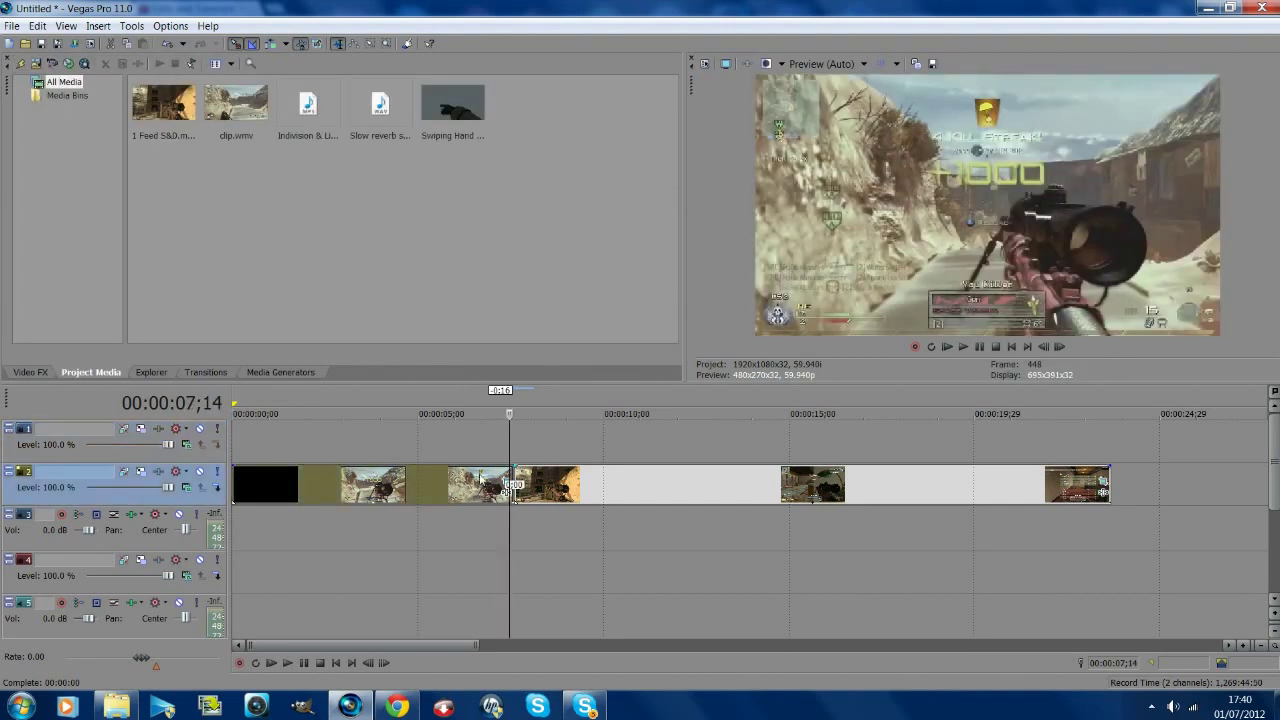
click(558, 487)
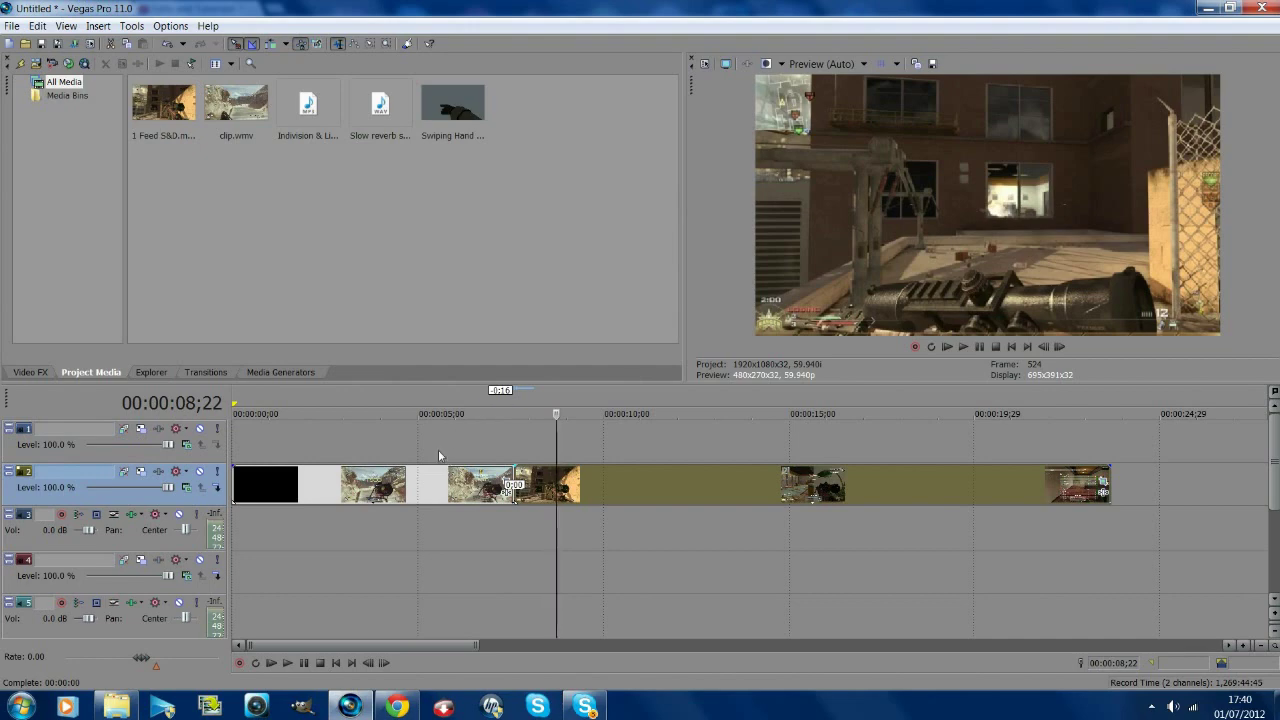
click(379, 449)
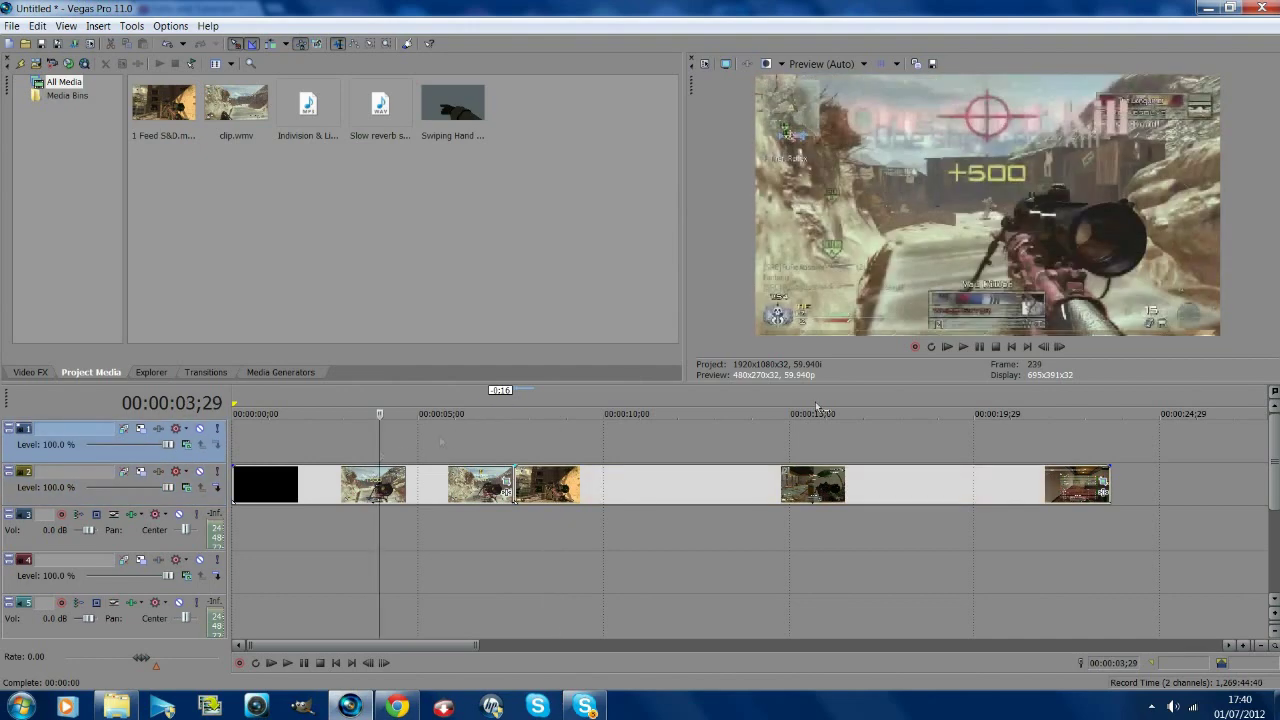
click(981, 346)
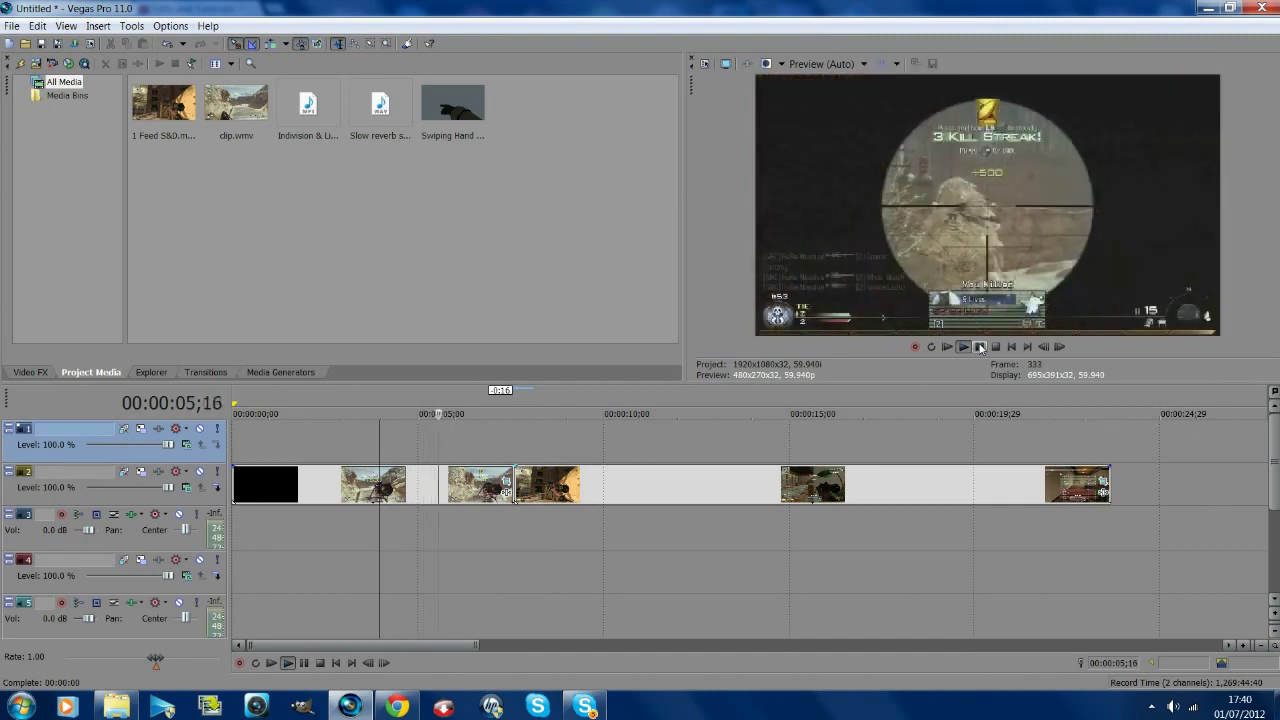
click(980, 346)
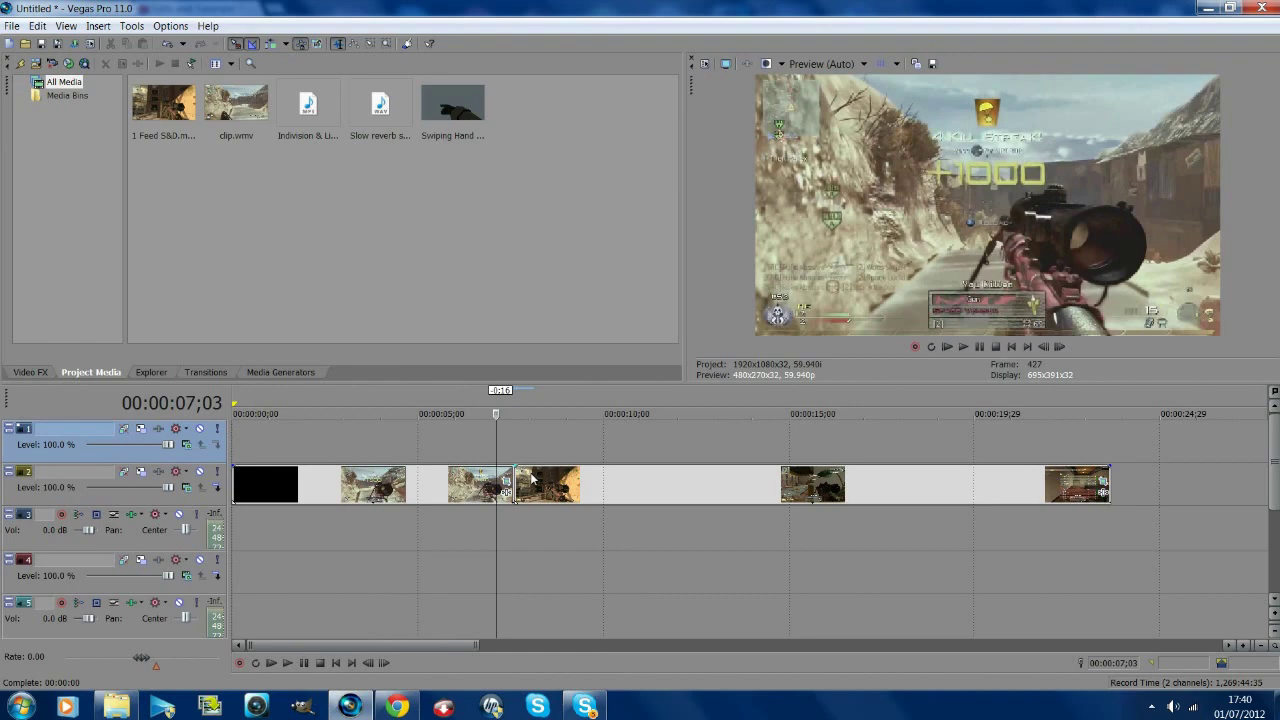
- Place the Swiping Hand Render media on the empty top video track near 00:00:08;01 and play it through
drag(452, 114, 537, 450)
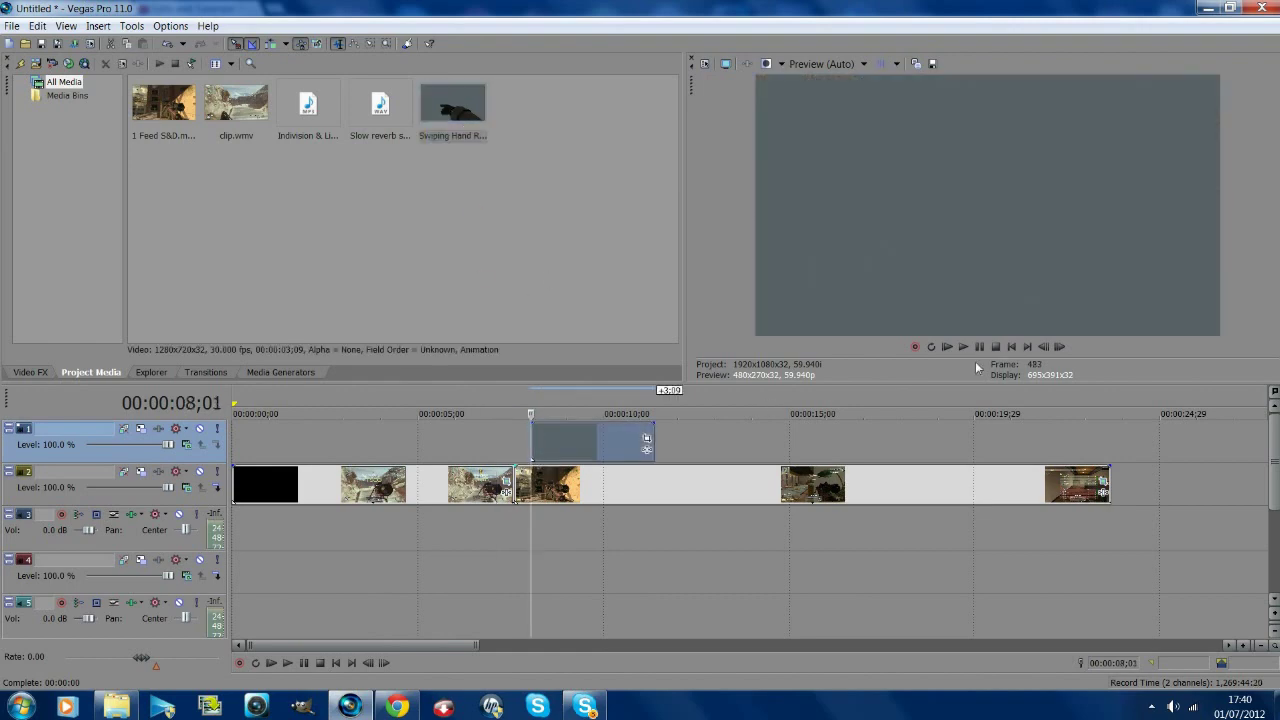
click(963, 346)
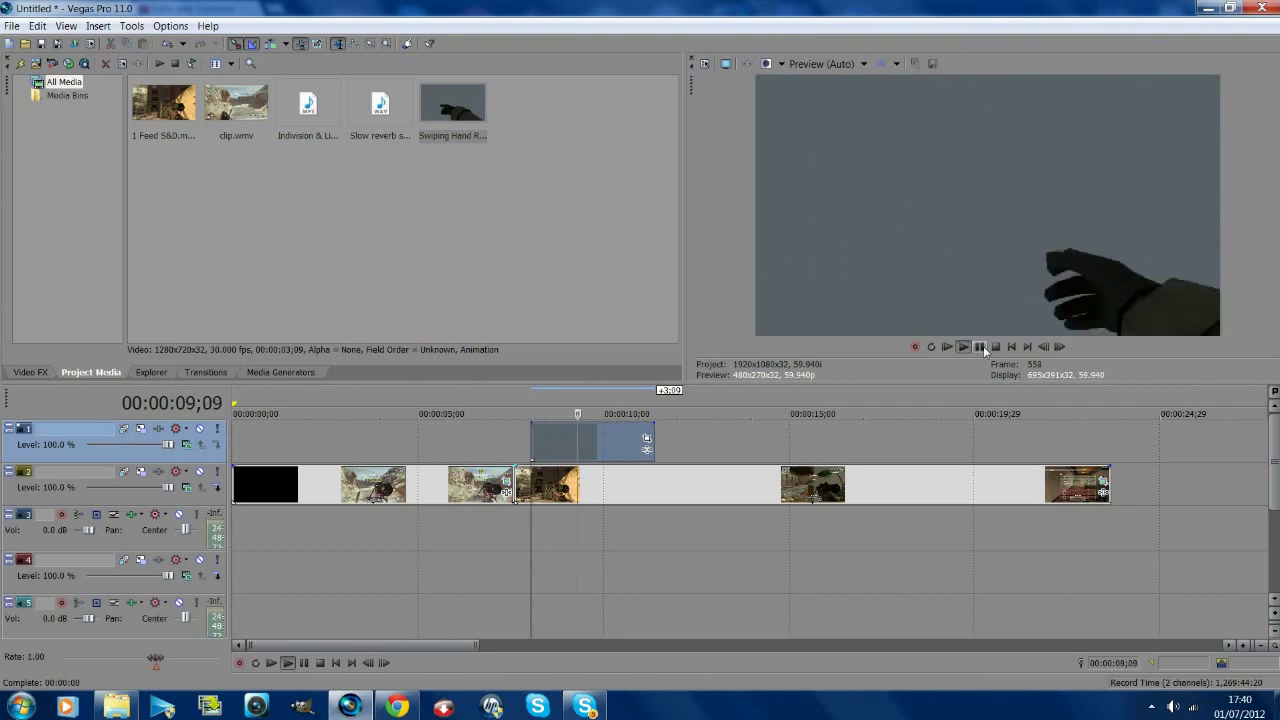
click(980, 347)
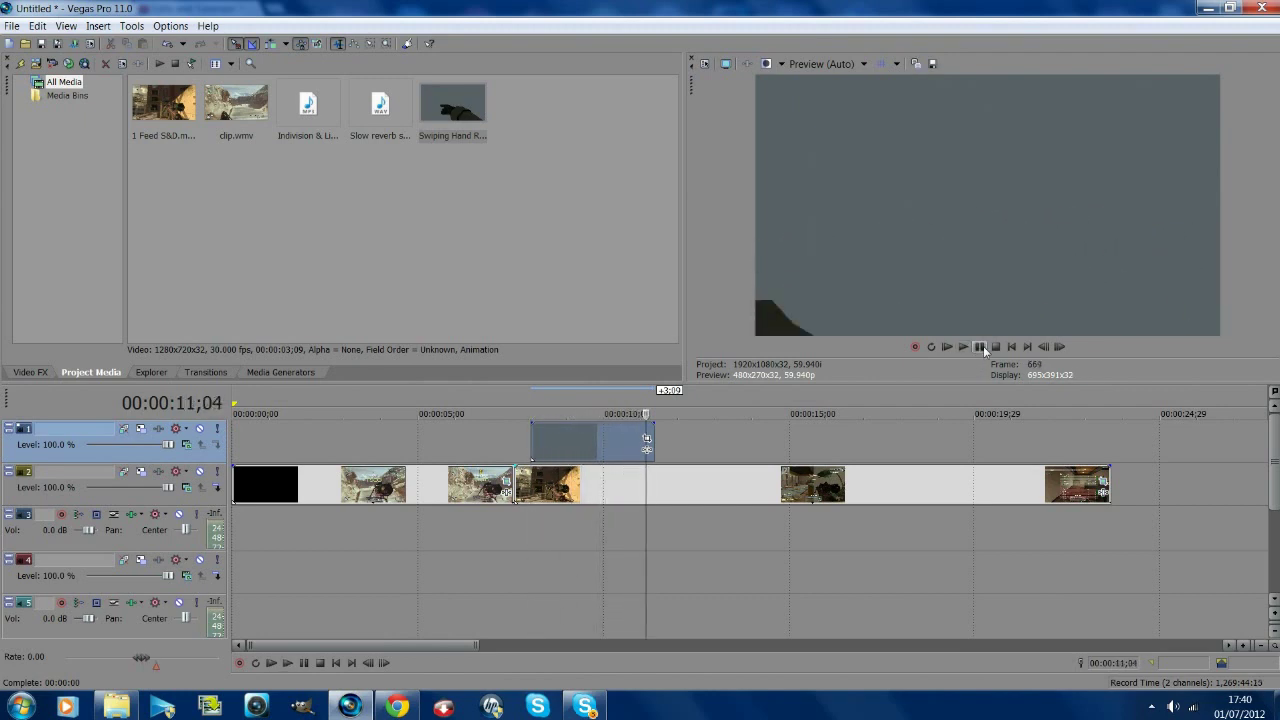
- Trim about 14 frames off the start of the swiping hand clip and shorten its end to just after the swipe
click(531, 429)
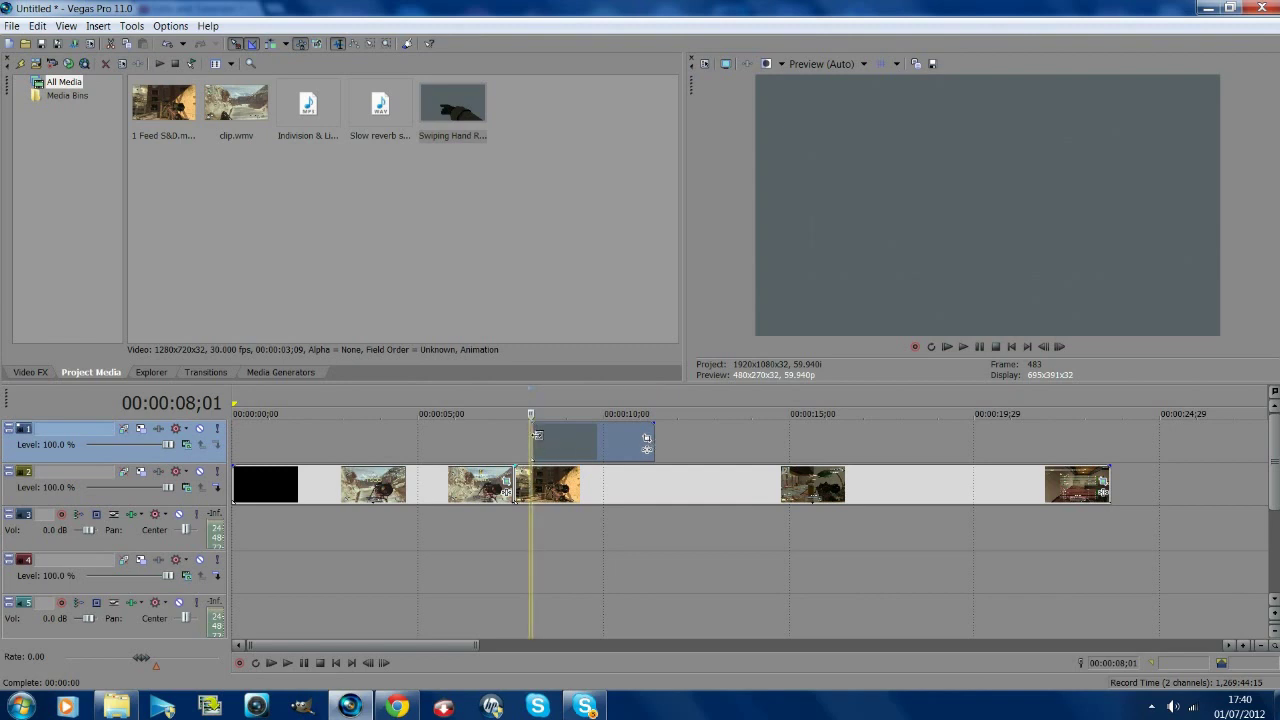
drag(537, 435, 556, 437)
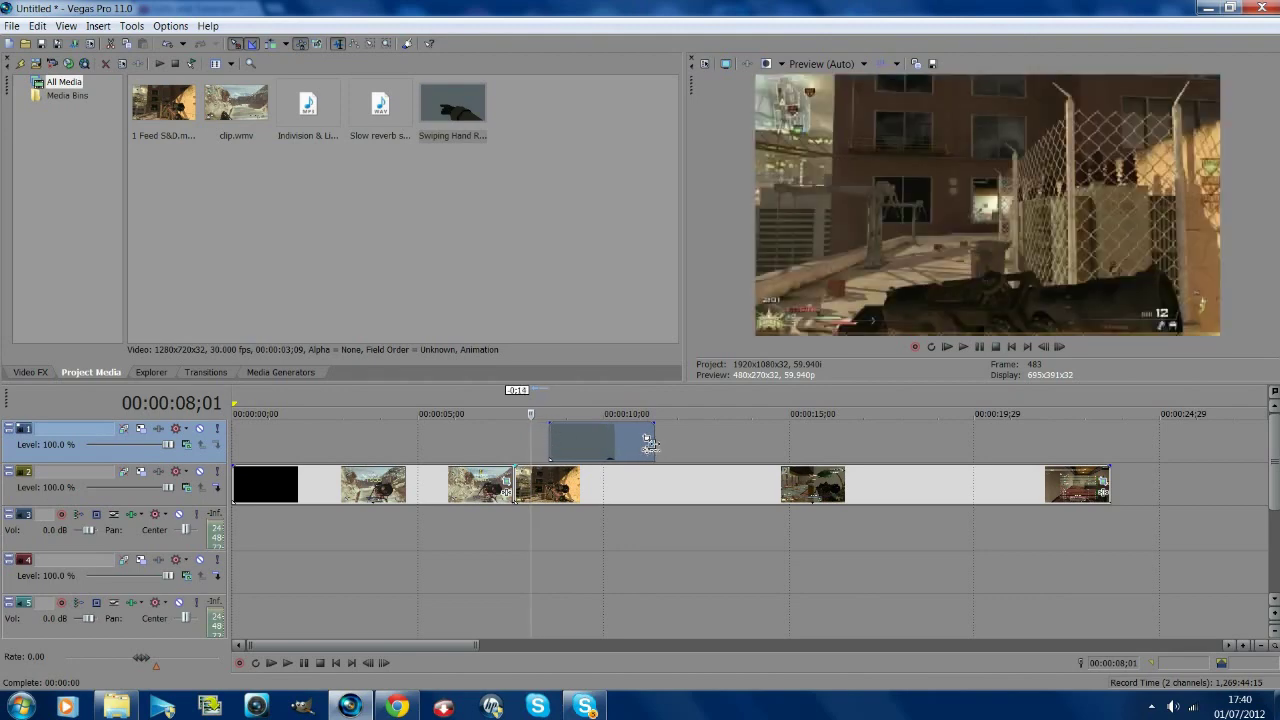
drag(648, 441, 597, 442)
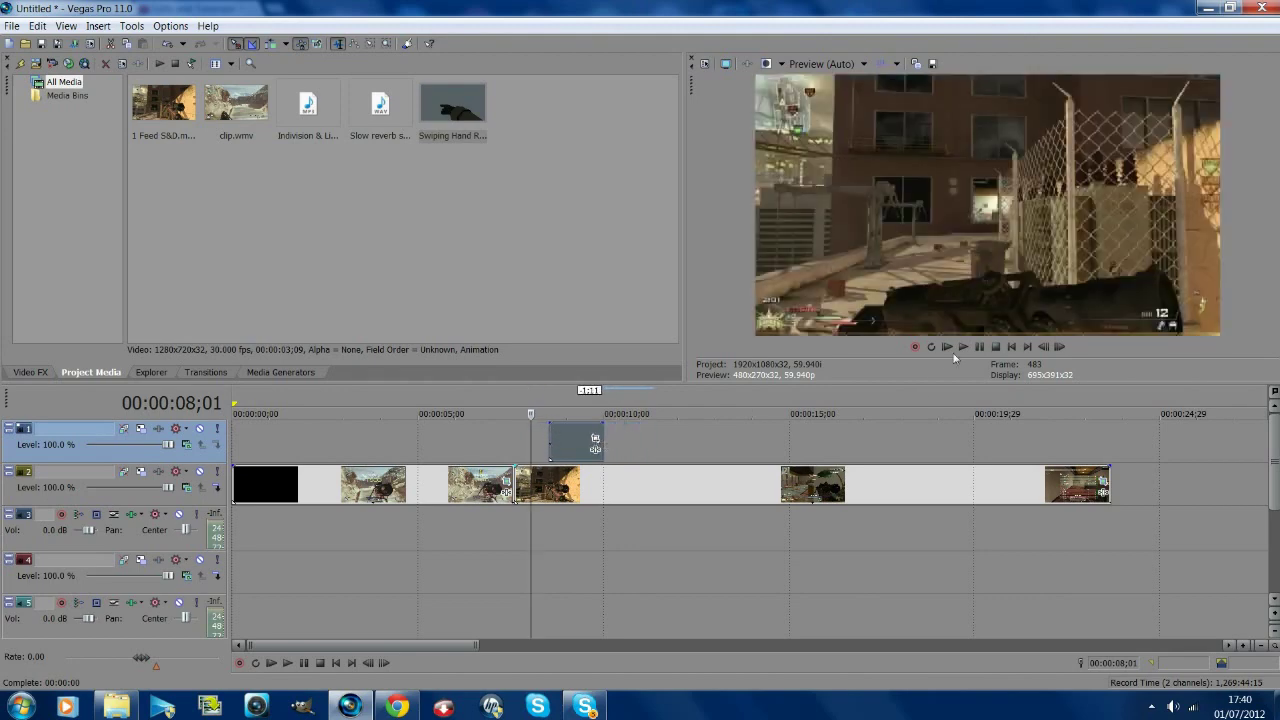
click(981, 346)
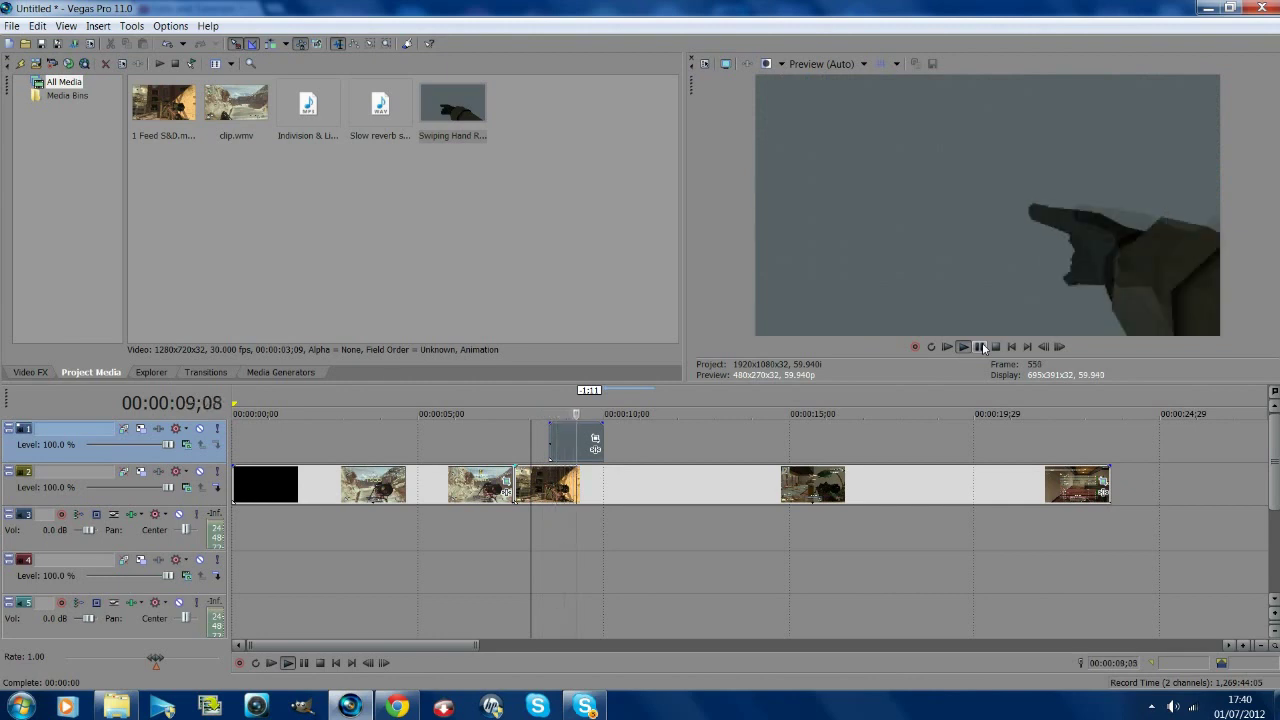
click(981, 346)
drag(597, 443, 593, 457)
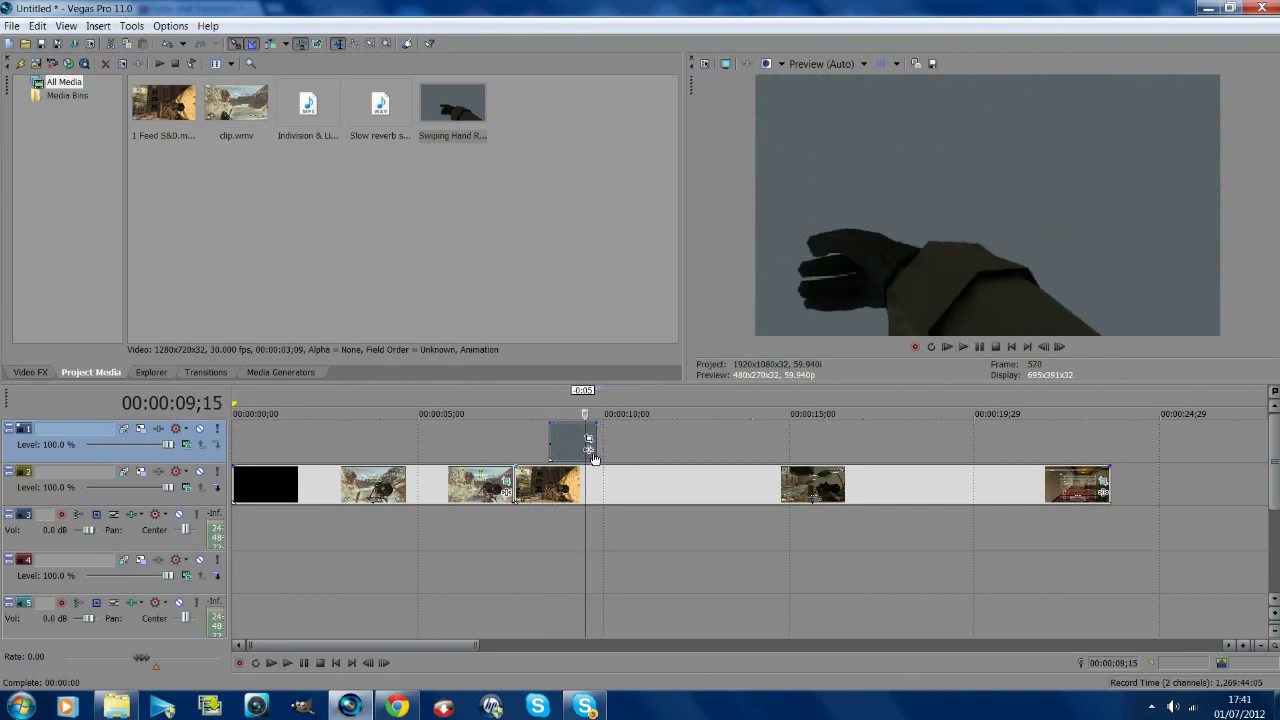
- Move the trimmed hand clip over the cut between the two gameplay clips, starting at about 00:00:06;21
click(441, 443)
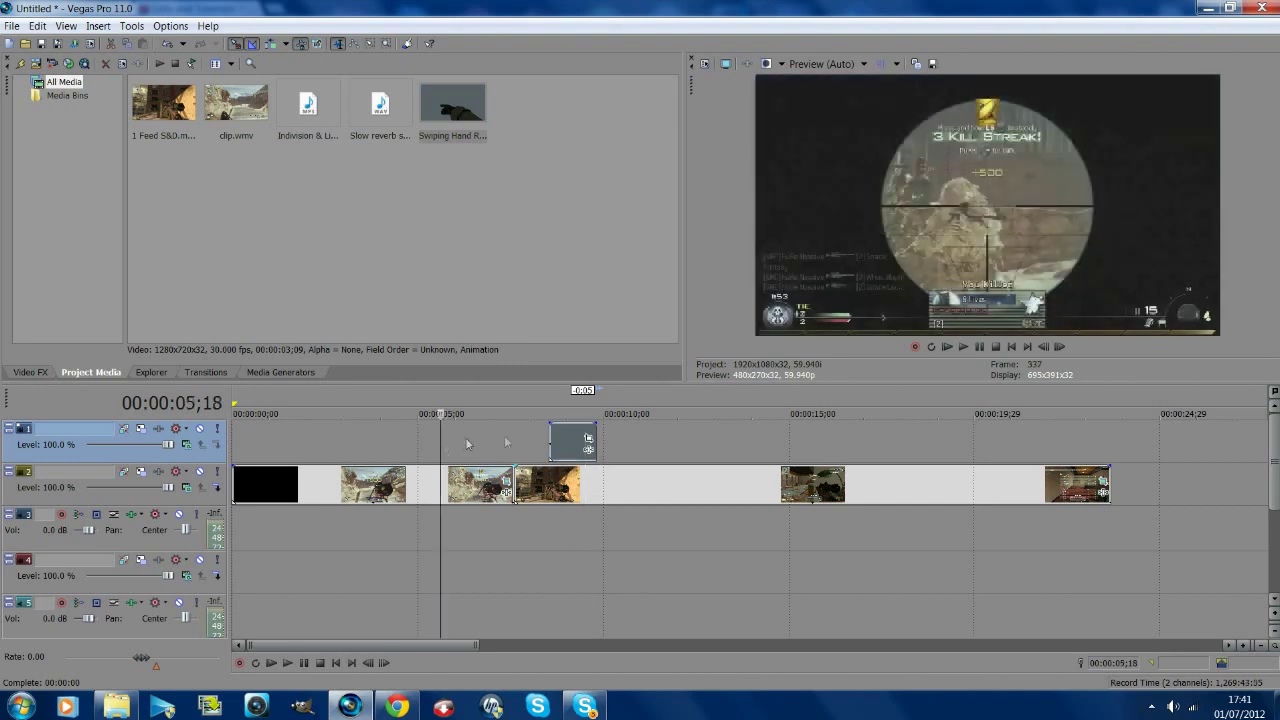
click(978, 347)
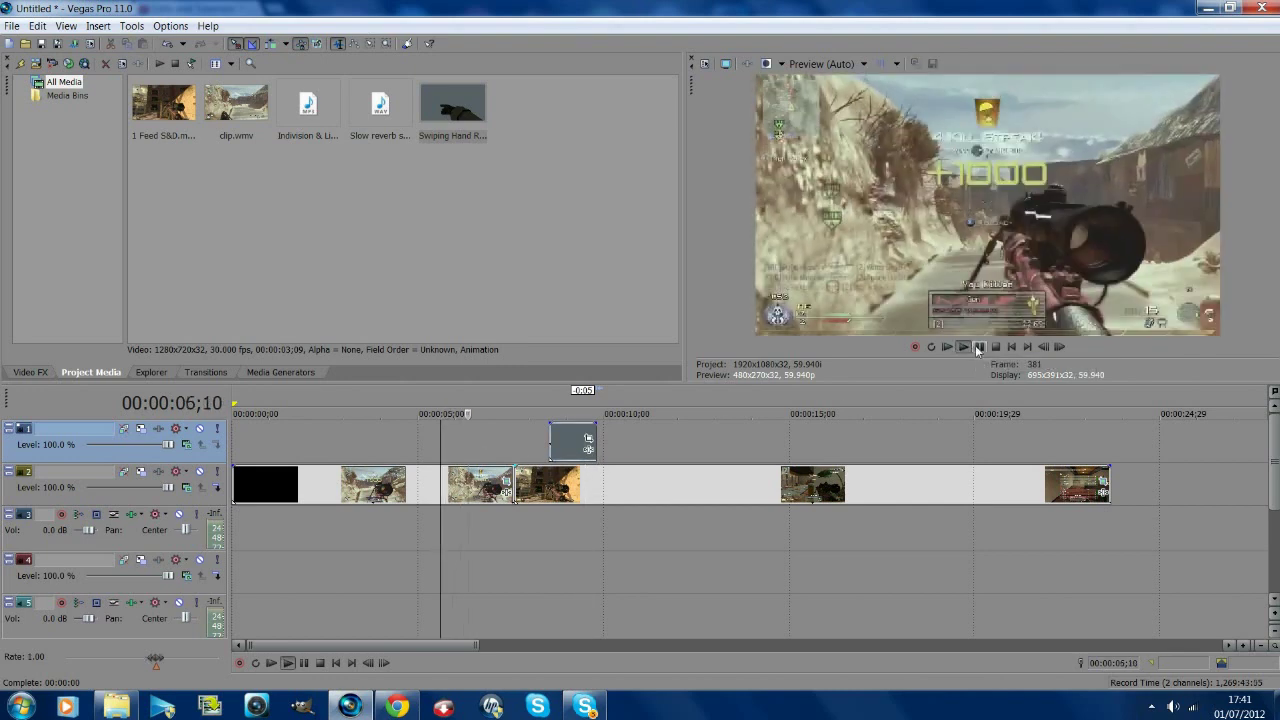
click(978, 347)
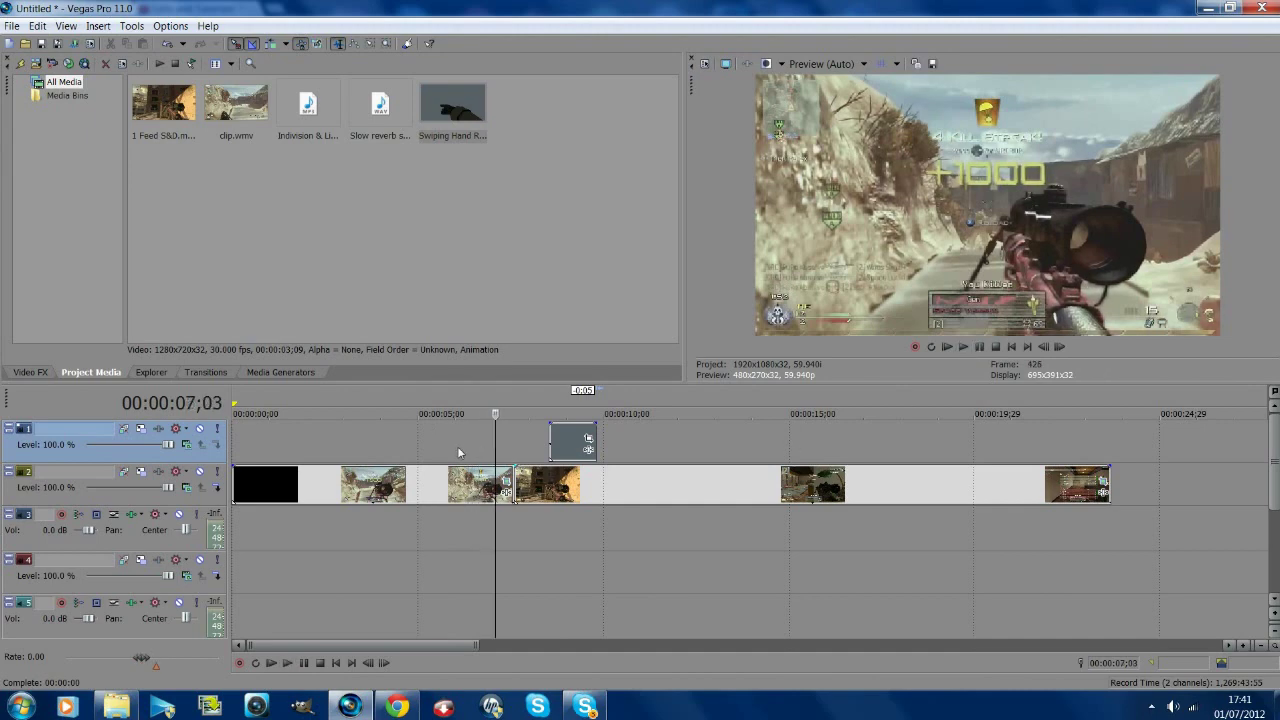
click(458, 448)
click(979, 348)
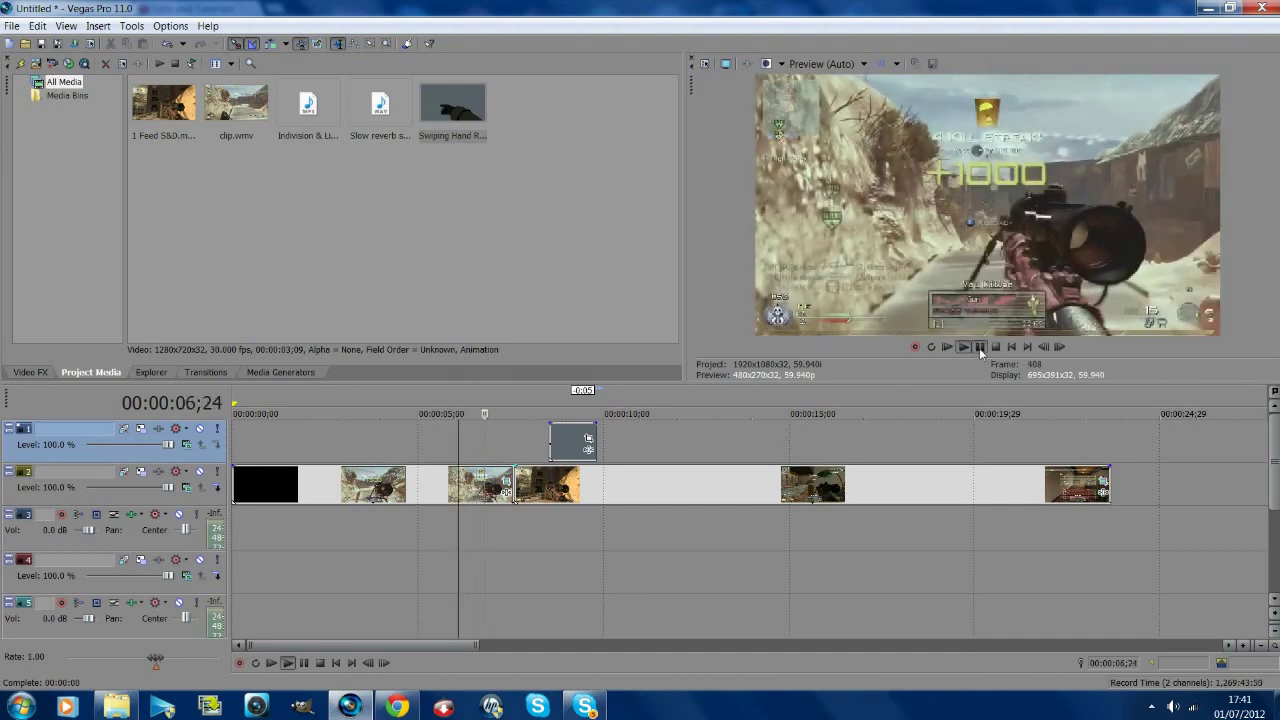
click(979, 348)
drag(561, 447, 509, 446)
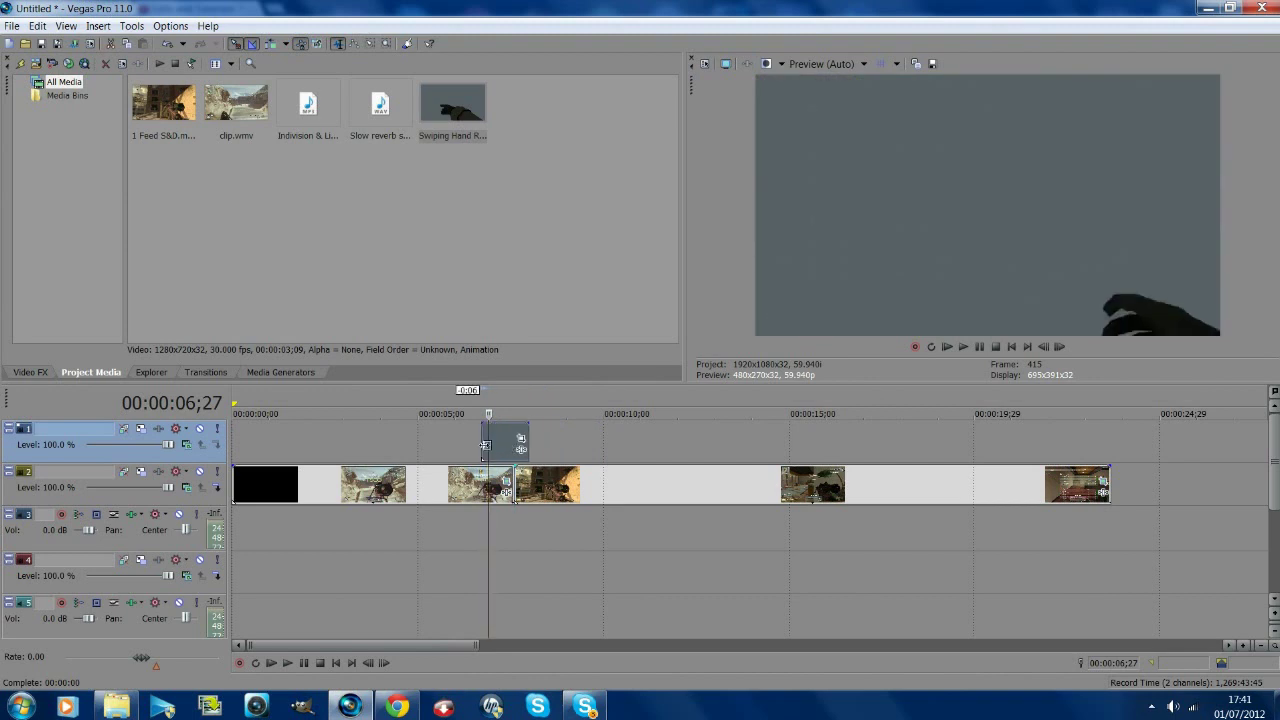
click(486, 445)
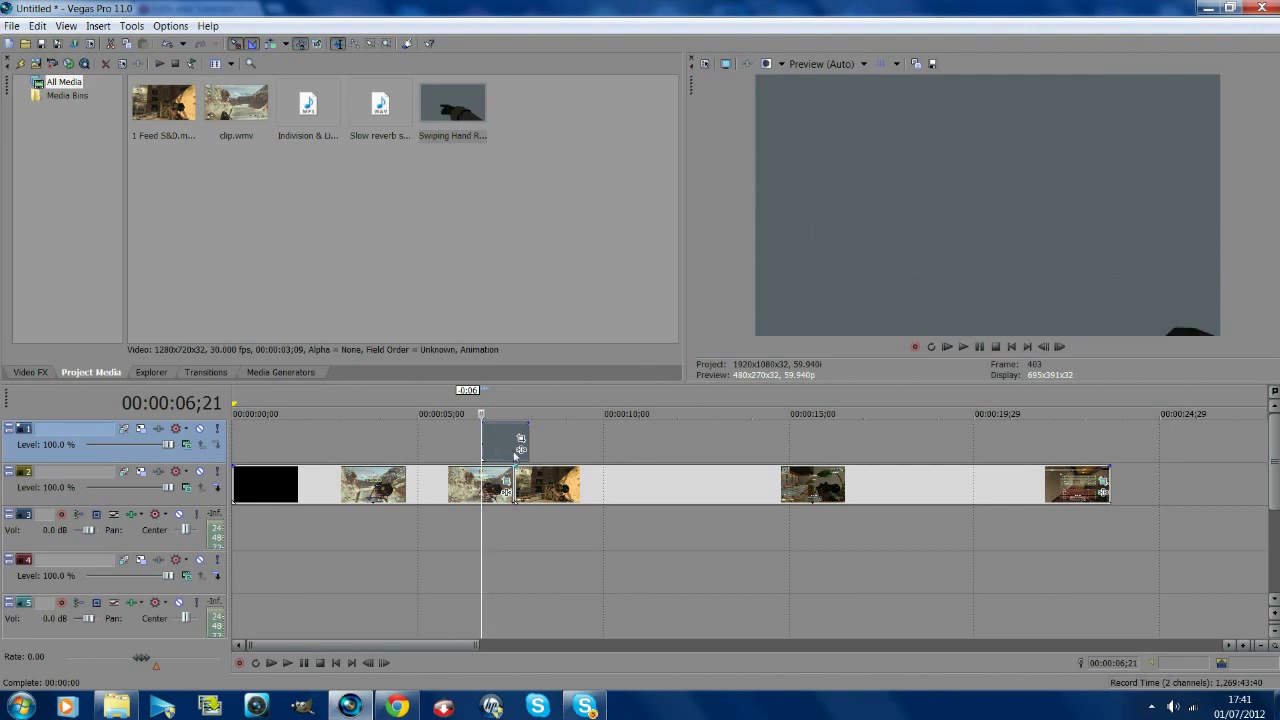
- Apply the Sony Chroma Keyer effect with the Blue Screen preset to the swiping hand clip
click(29, 372)
click(91, 218)
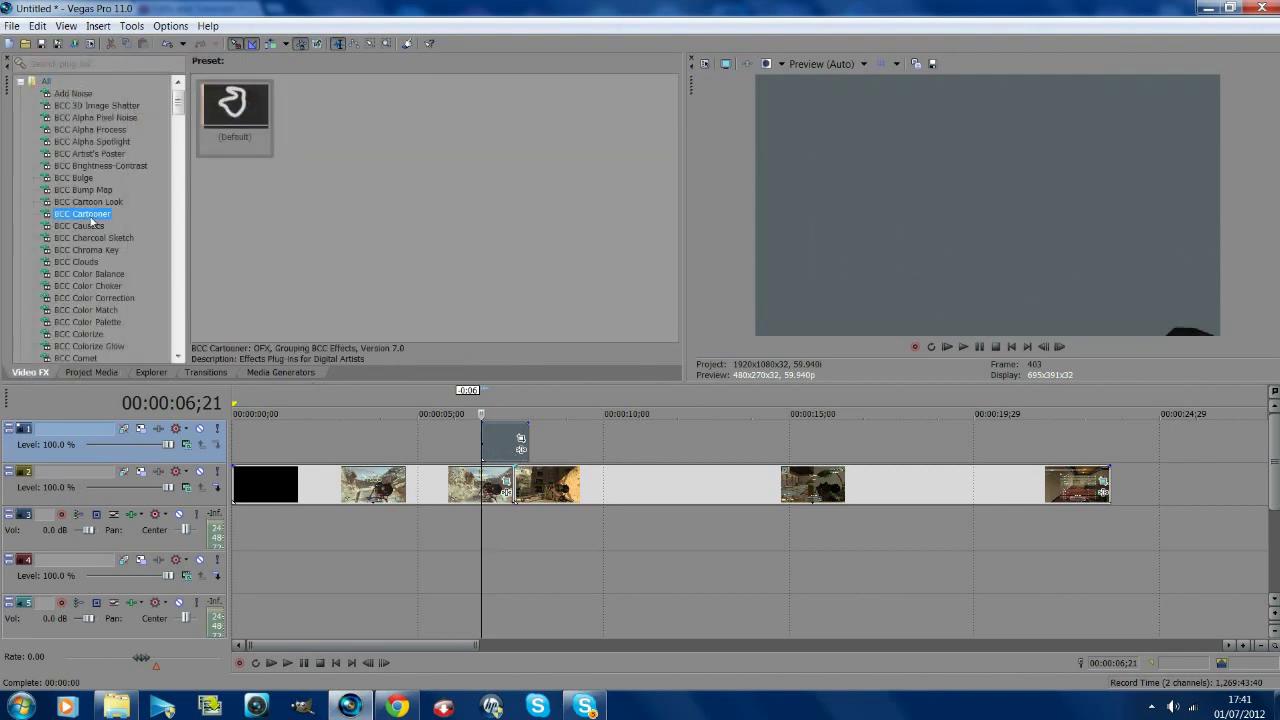
key(c)
key(c)
key(c)
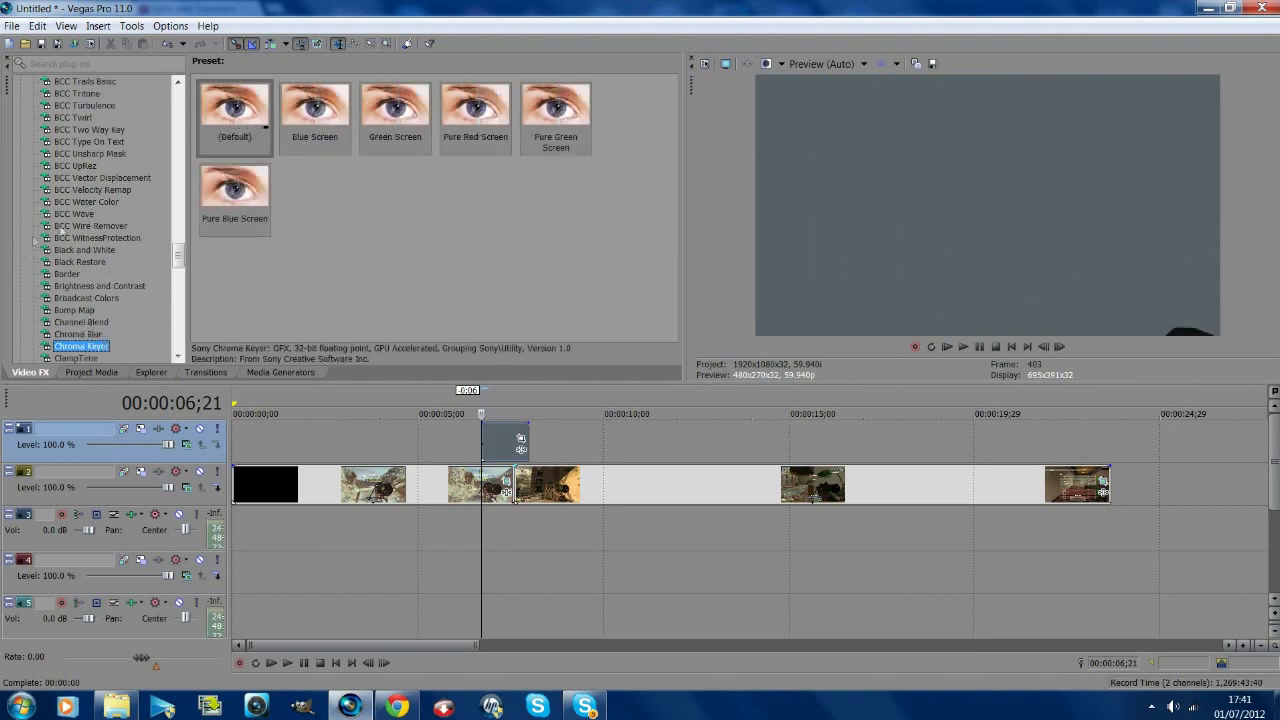
click(319, 116)
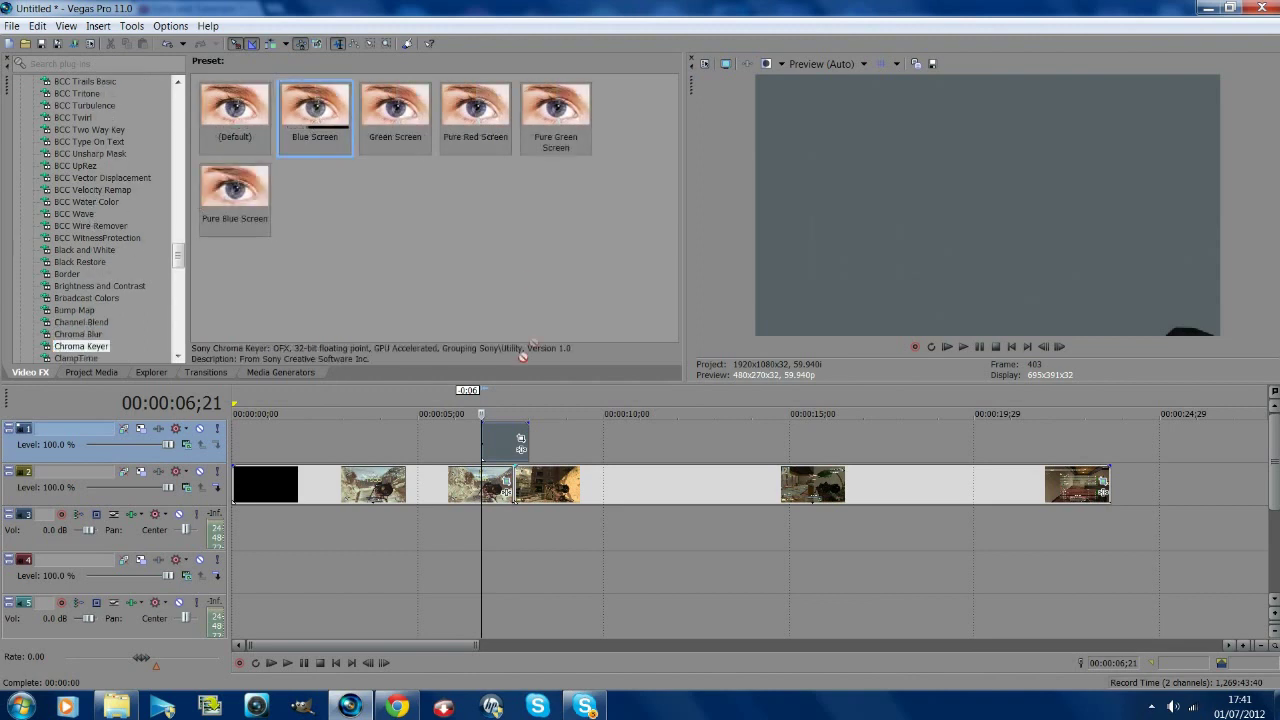
drag(521, 443, 513, 443)
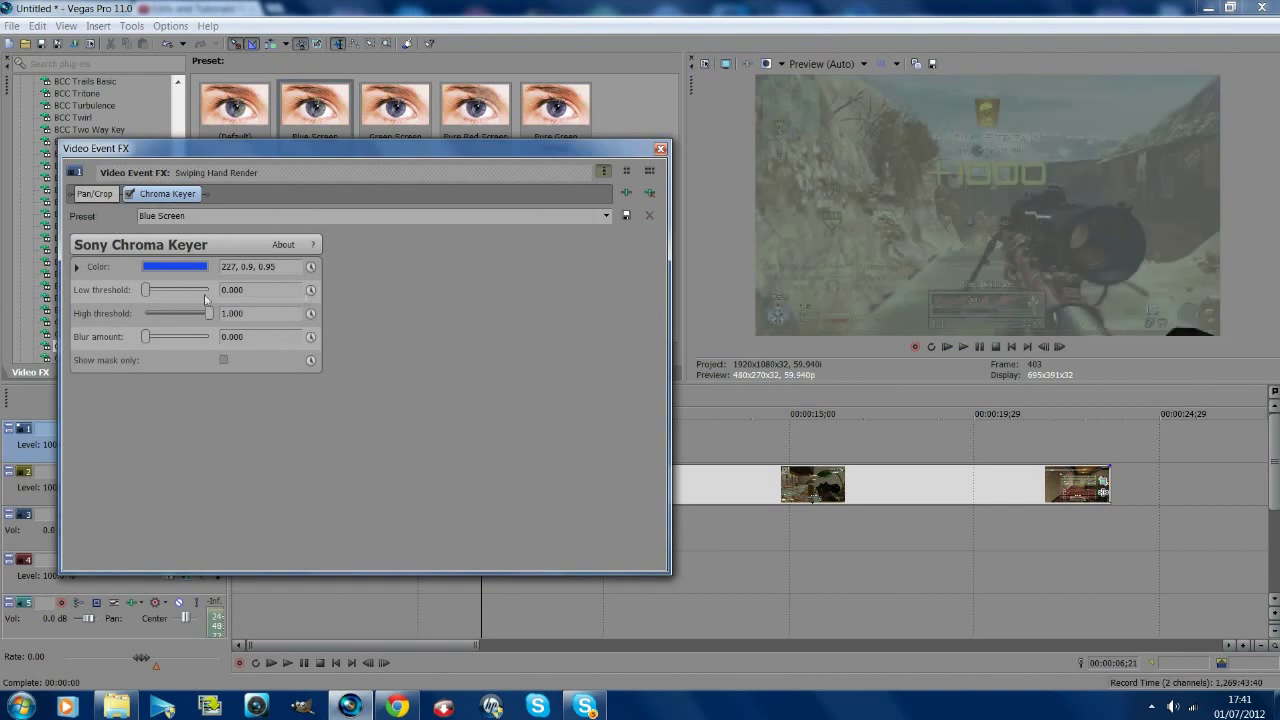
- Raise the Chroma Keyer's low threshold to about 0.768 and play back the keyed hand over the transition
drag(153, 287, 190, 289)
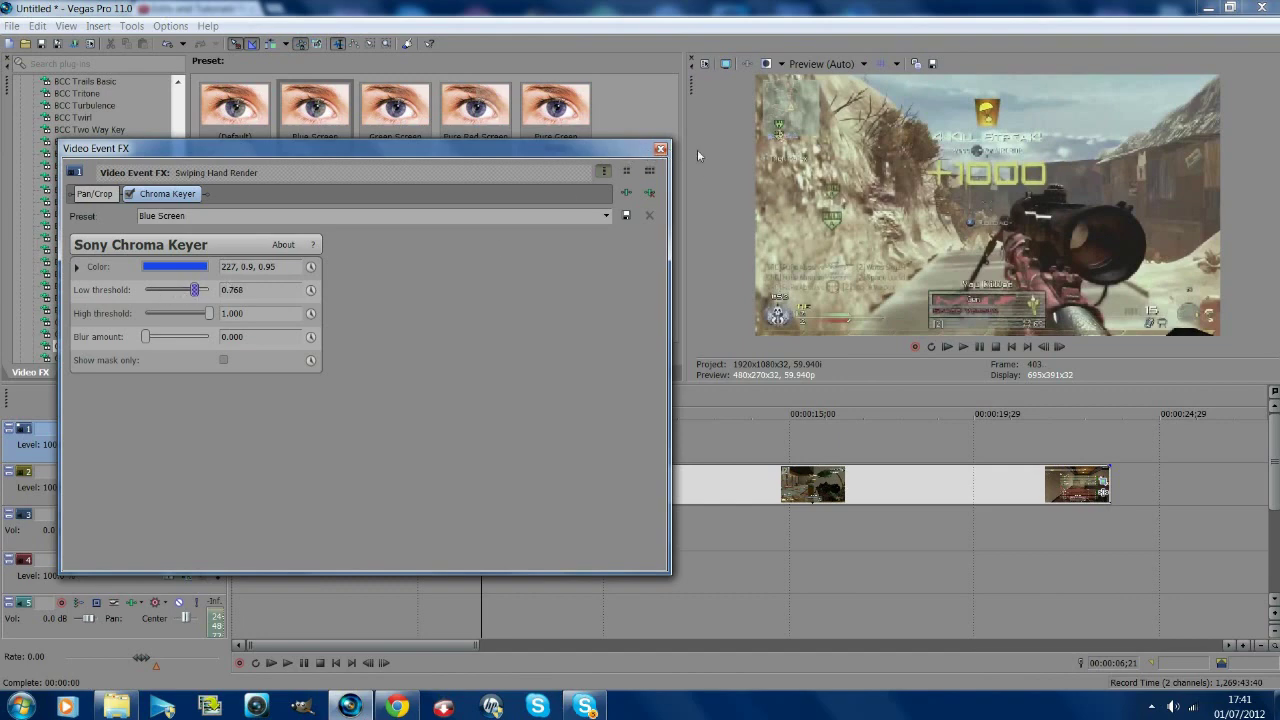
click(660, 149)
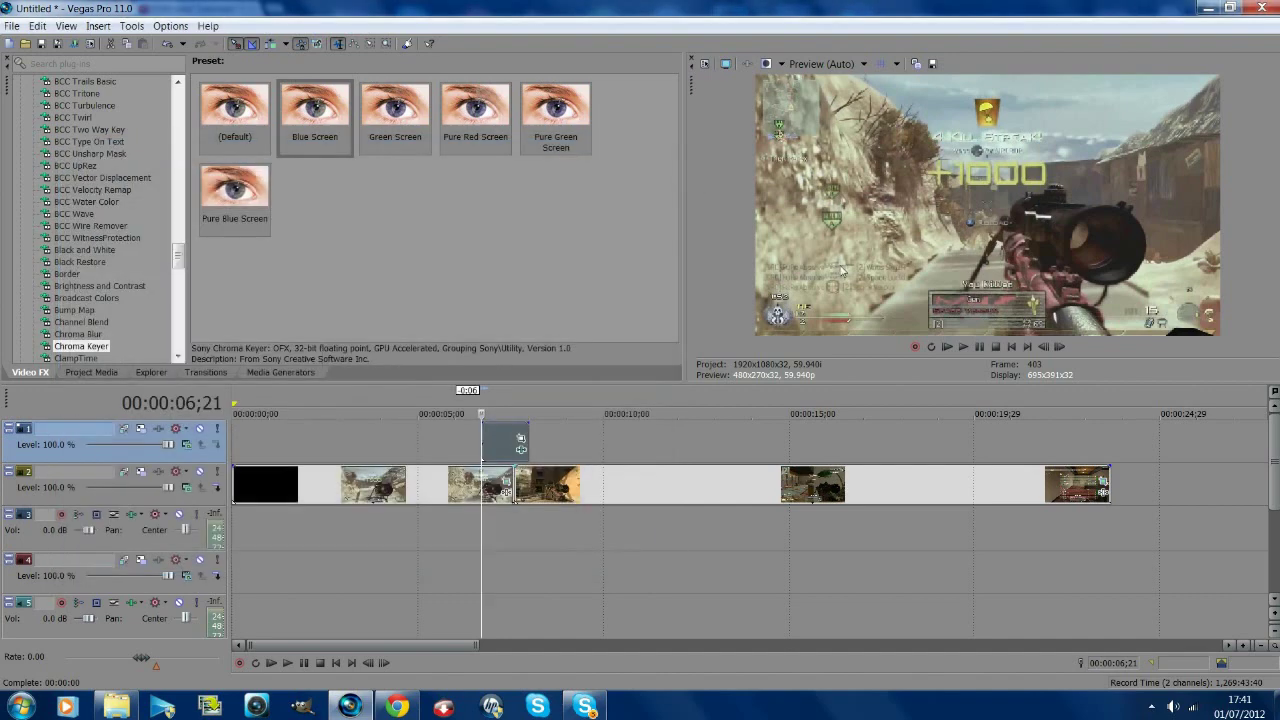
click(984, 347)
click(984, 347)
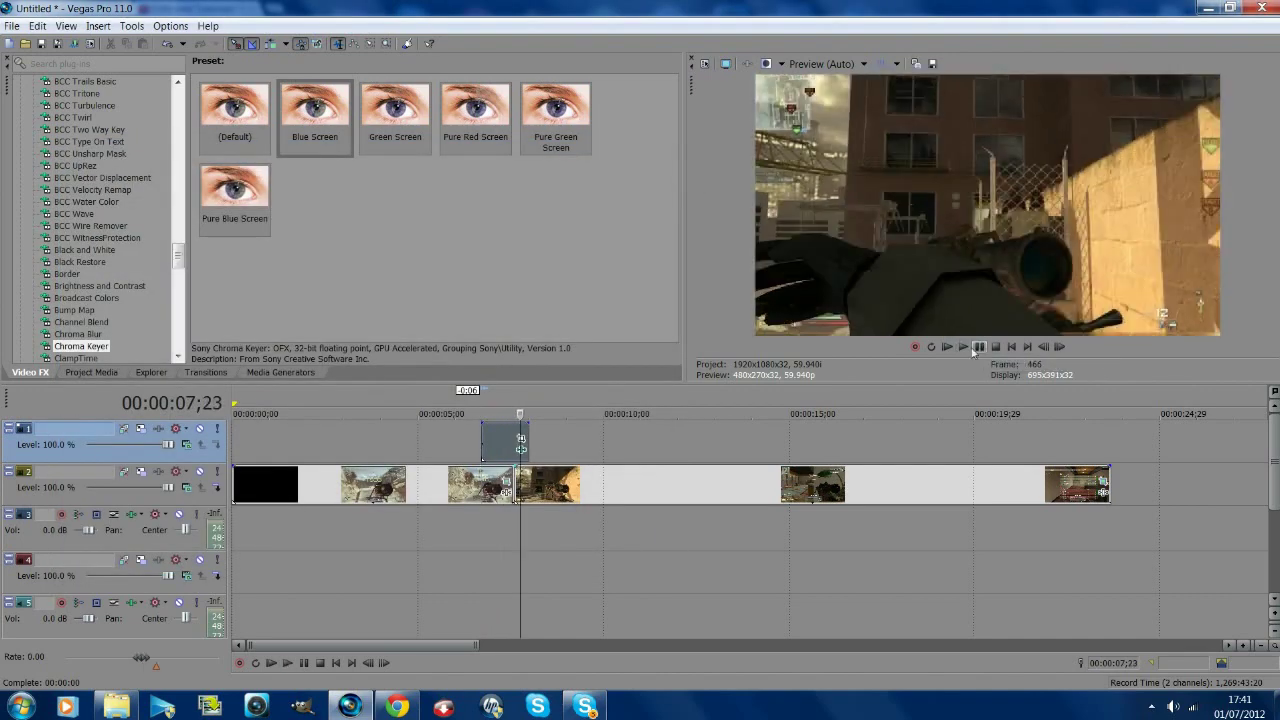
- Trim the hand clip's end back to the cut and move the second gameplay clip to the lower video track, starting at 00:00:06;21
click(482, 437)
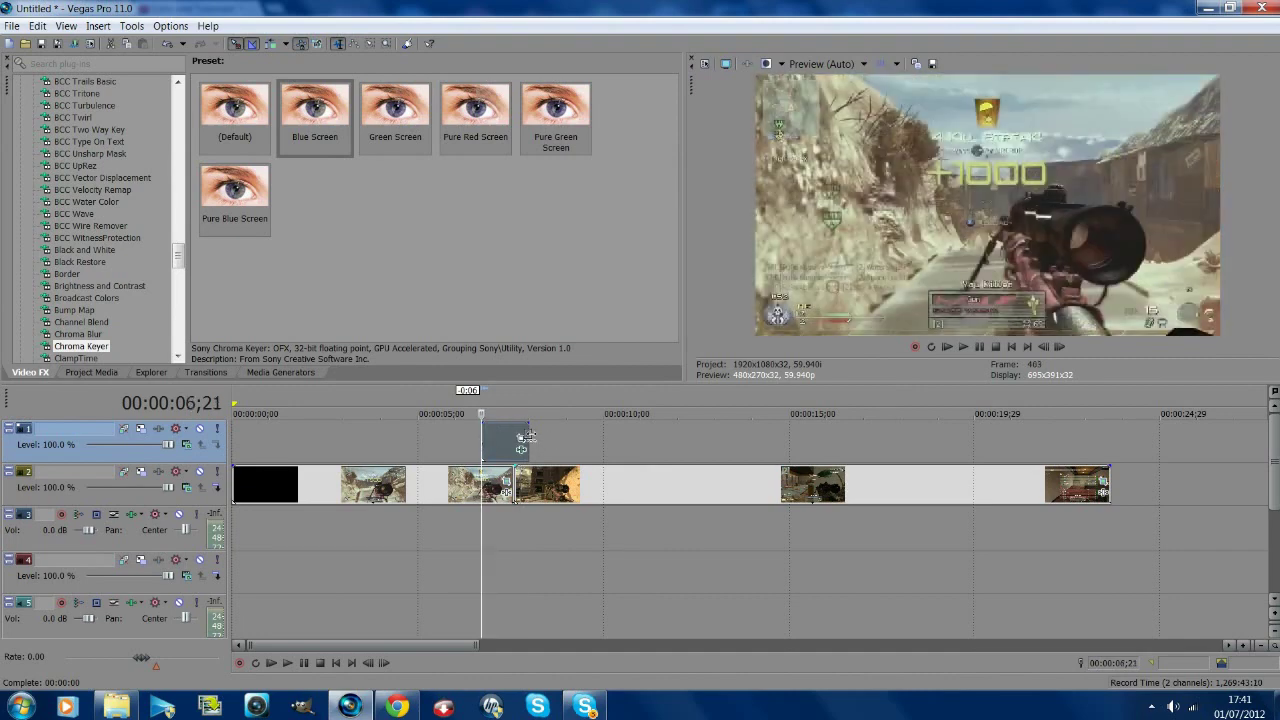
drag(524, 437, 515, 437)
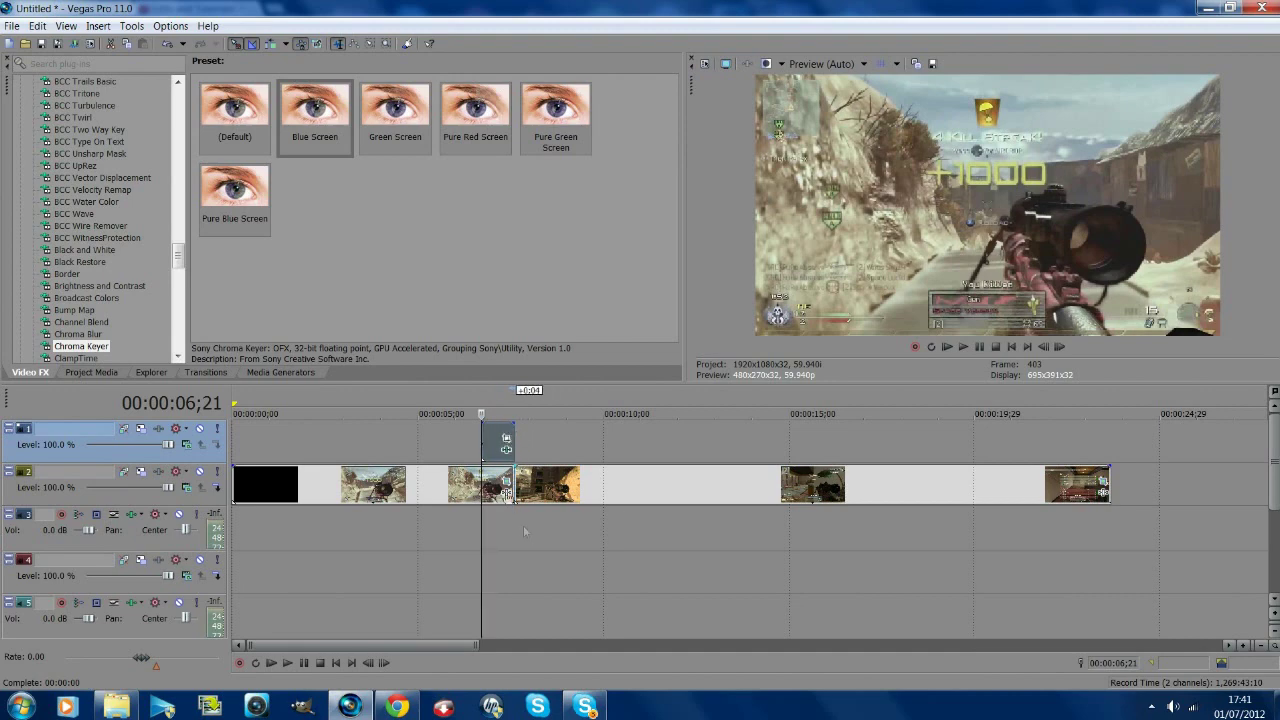
click(548, 490)
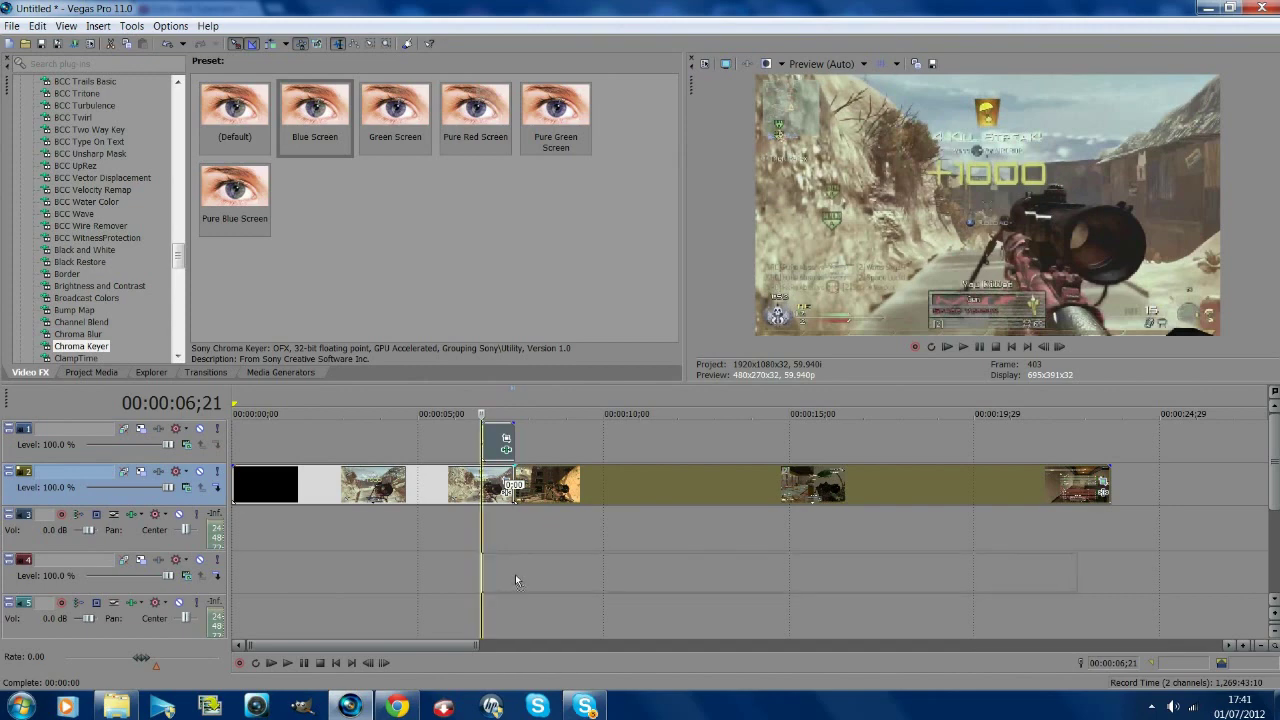
drag(515, 574, 481, 574)
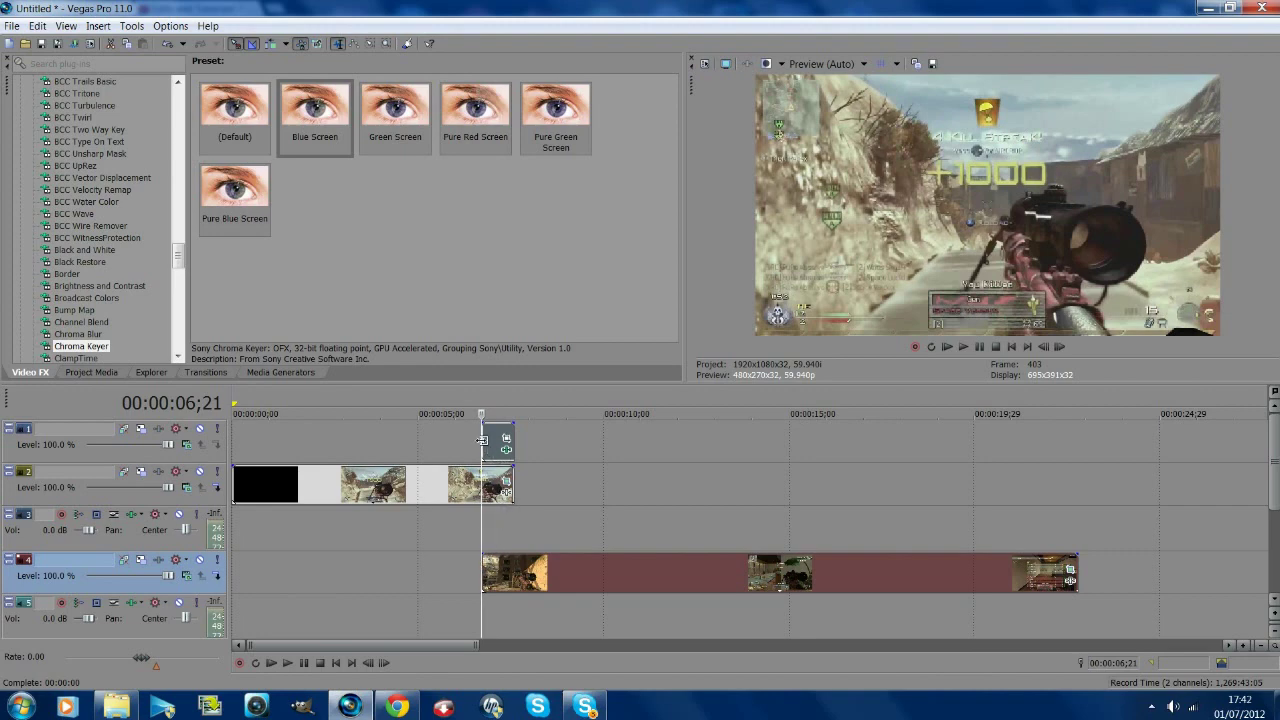
- In the first gameplay clip's Pan/Crop settings, add a position keyframe at 00:00:07;02, where the hand reaches into the picture
click(506, 484)
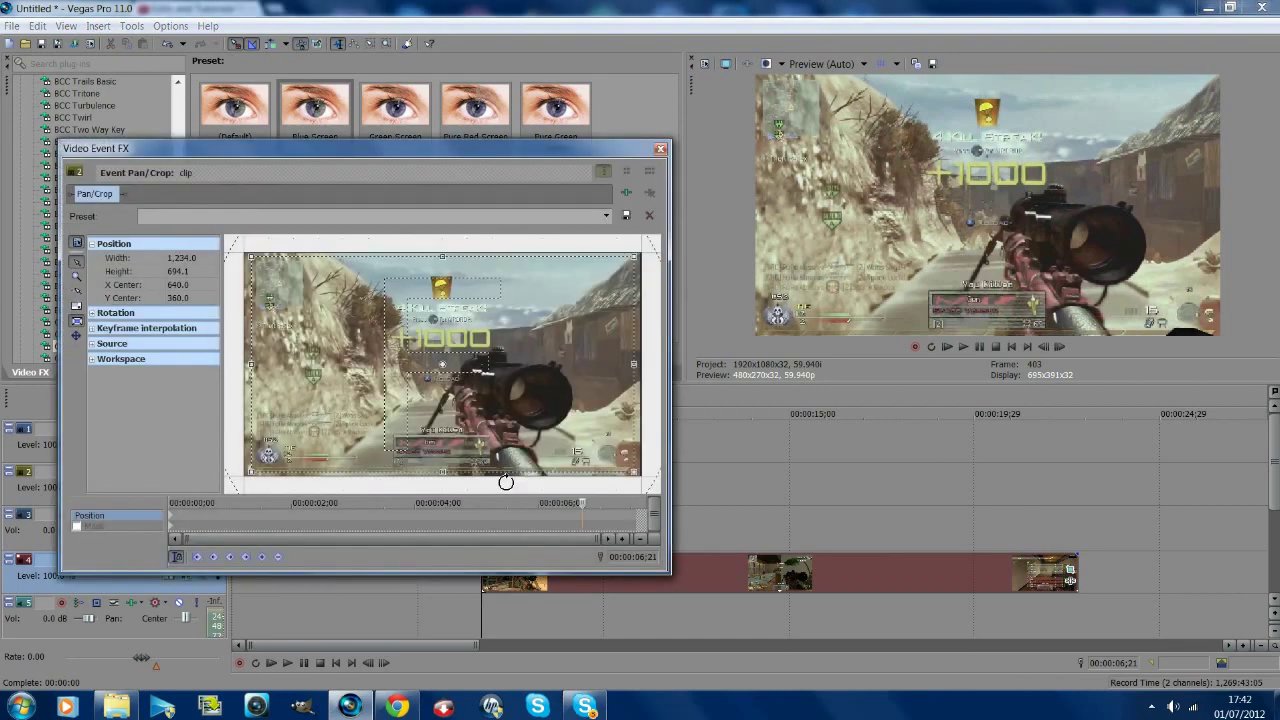
click(1062, 347)
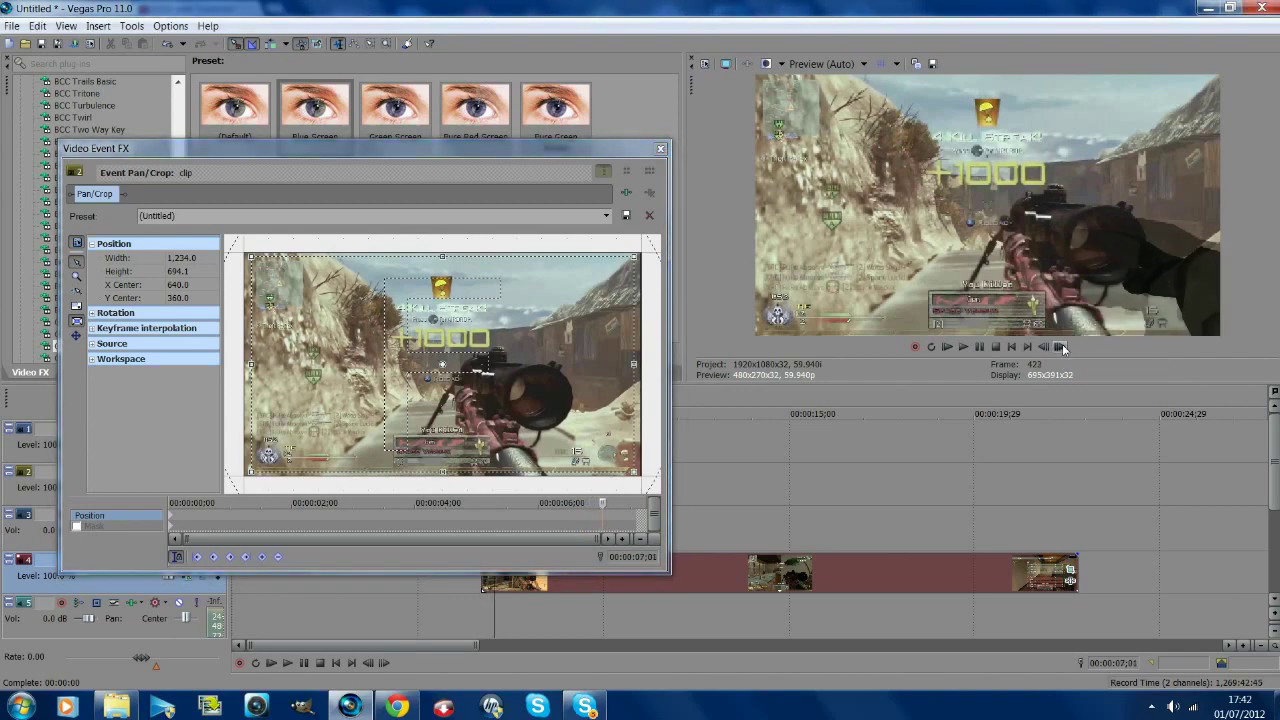
click(1062, 347)
click(1062, 347)
click(1062, 347)
click(1062, 347)
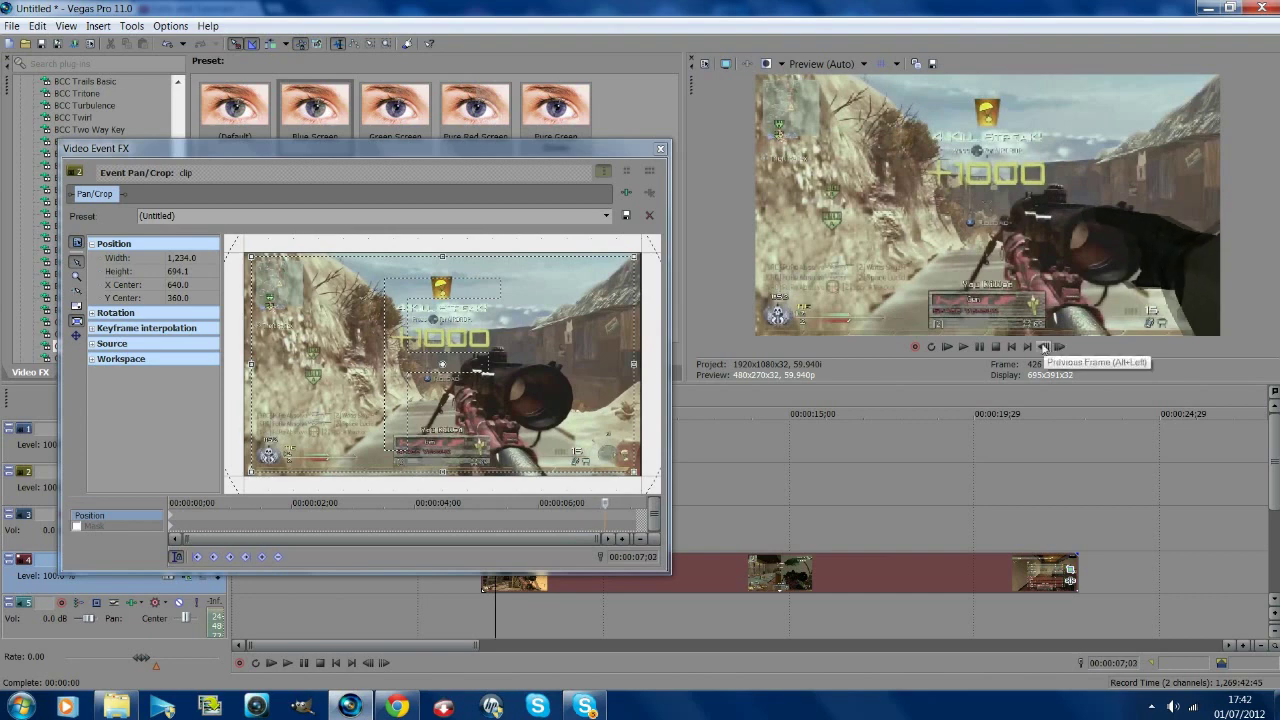
click(1044, 348)
click(1044, 348)
click(1044, 348)
click(1044, 348)
click(1044, 348)
click(1060, 348)
click(1060, 348)
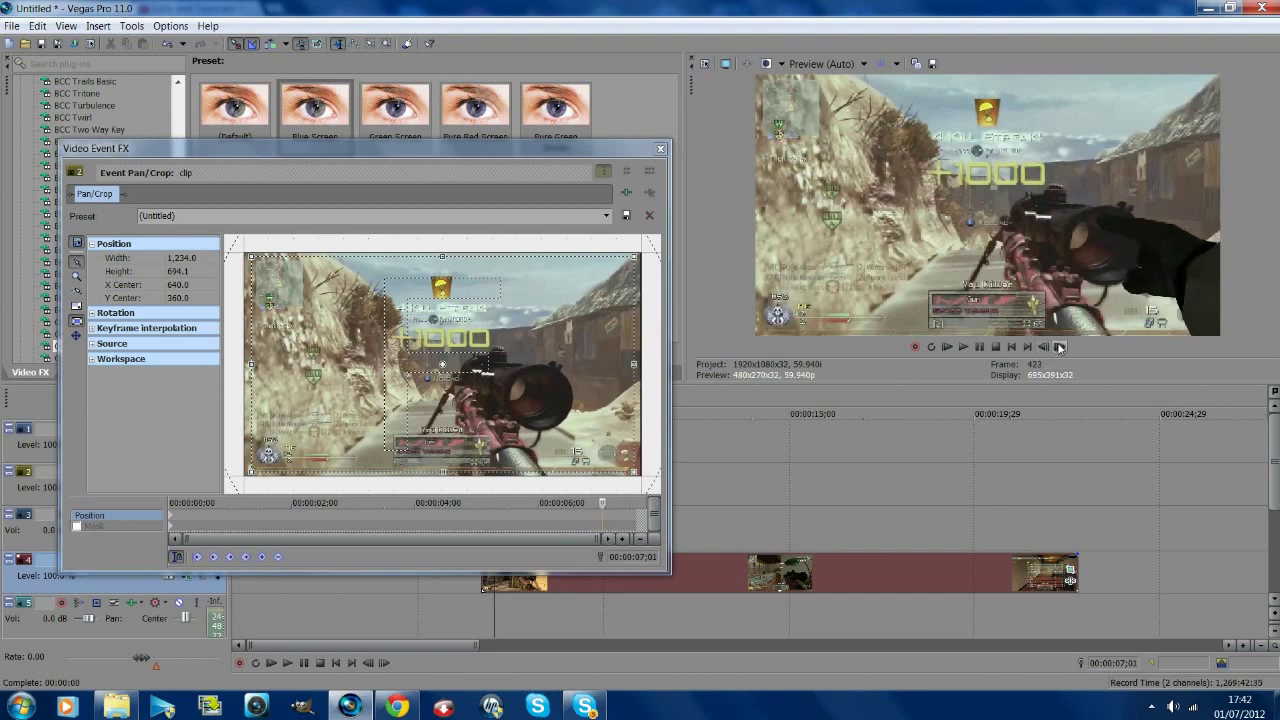
click(1060, 347)
click(1060, 347)
click(1060, 347)
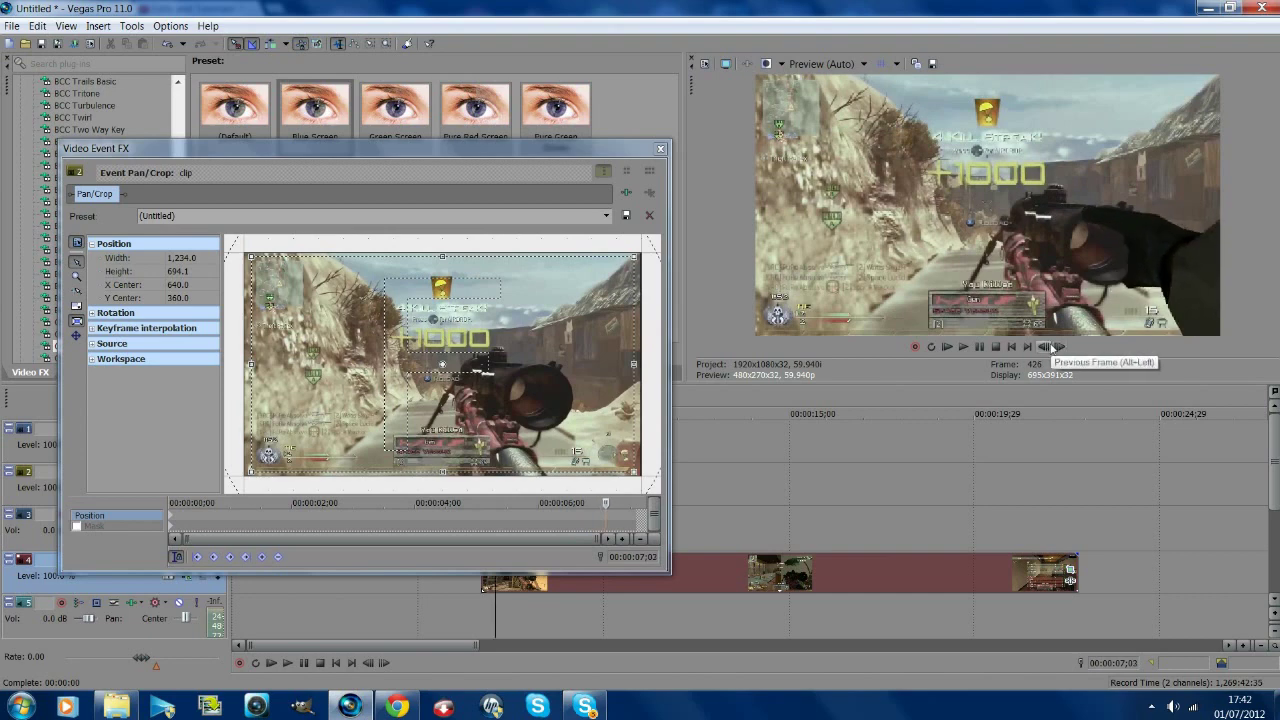
click(1050, 347)
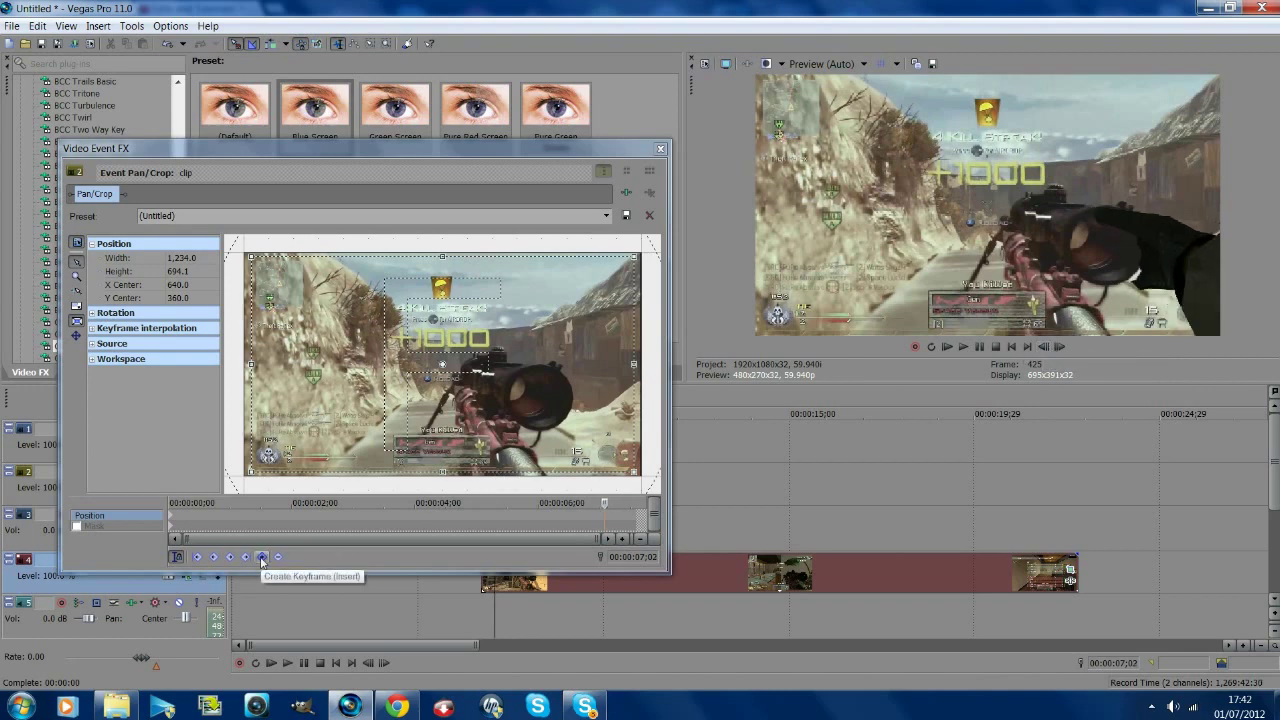
click(262, 558)
- At 00:00:07;14, shift the first gameplay clip's crop frame horizontally to an X Center of 1,920, keeping the Y Center at 360
scroll(354, 425, down, 3)
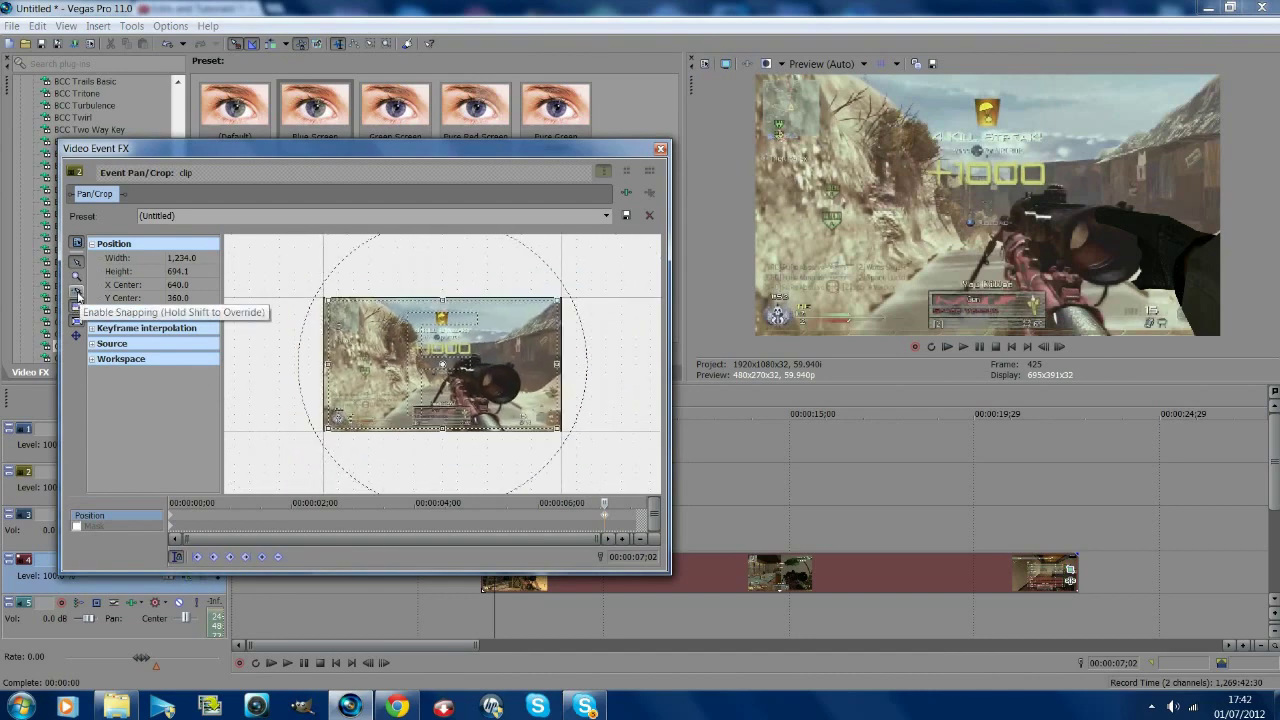
scroll(400, 392, down, 3)
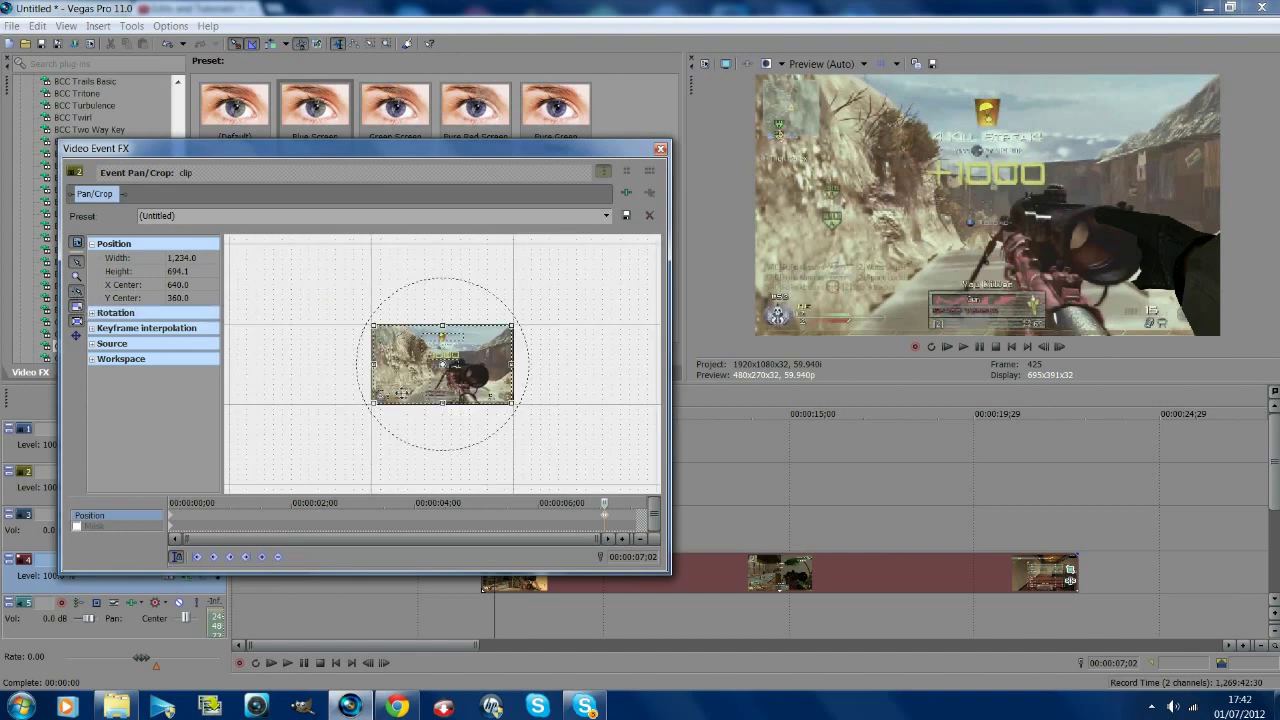
click(1059, 347)
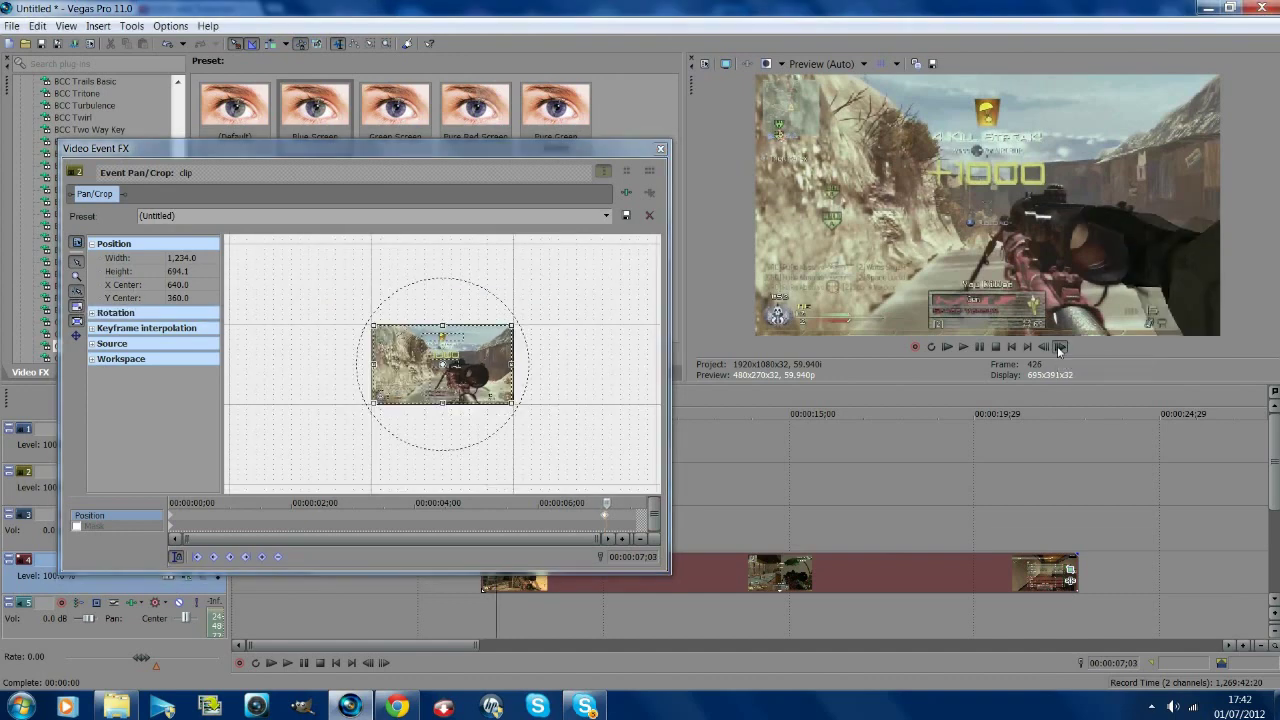
click(1058, 348)
click(1058, 348)
click(1058, 348)
click(1058, 348)
click(1058, 348)
click(1058, 348)
click(1058, 348)
click(1058, 348)
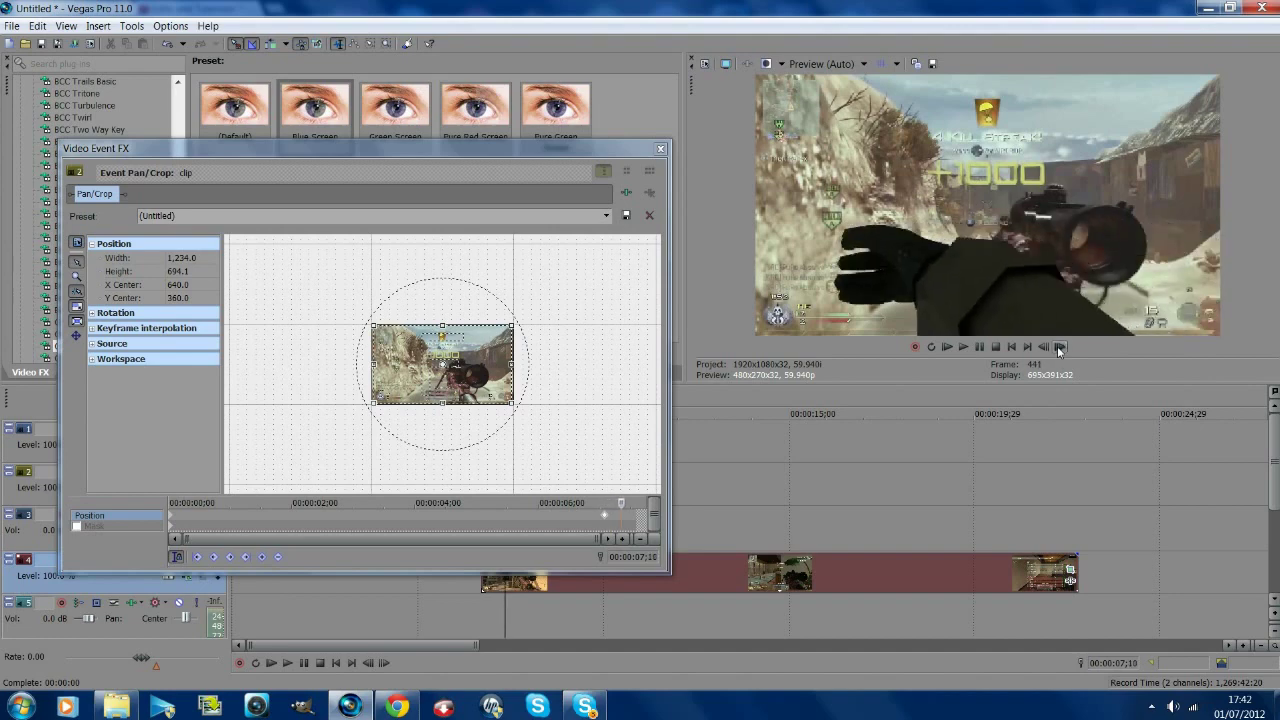
click(1058, 348)
click(1058, 348)
click(1058, 348)
click(1058, 348)
click(1058, 348)
click(1058, 348)
click(1058, 348)
click(1058, 348)
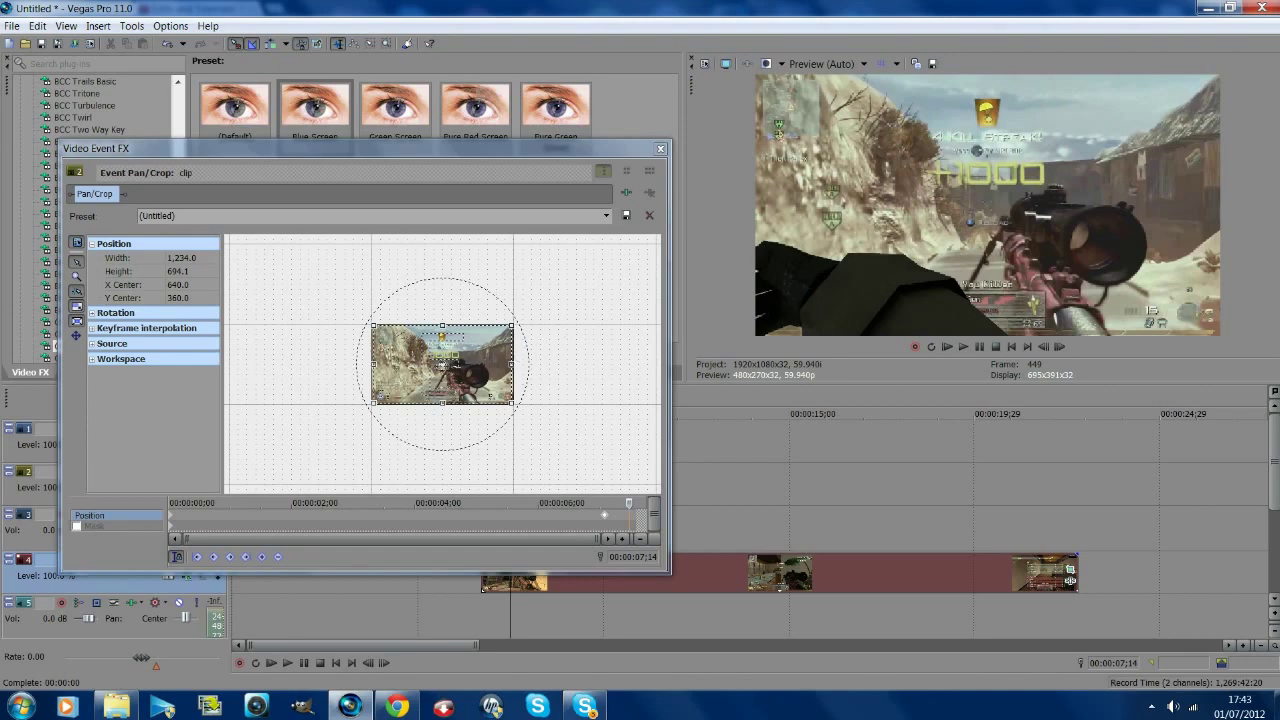
drag(444, 366, 528, 364)
key(ctrl+z)
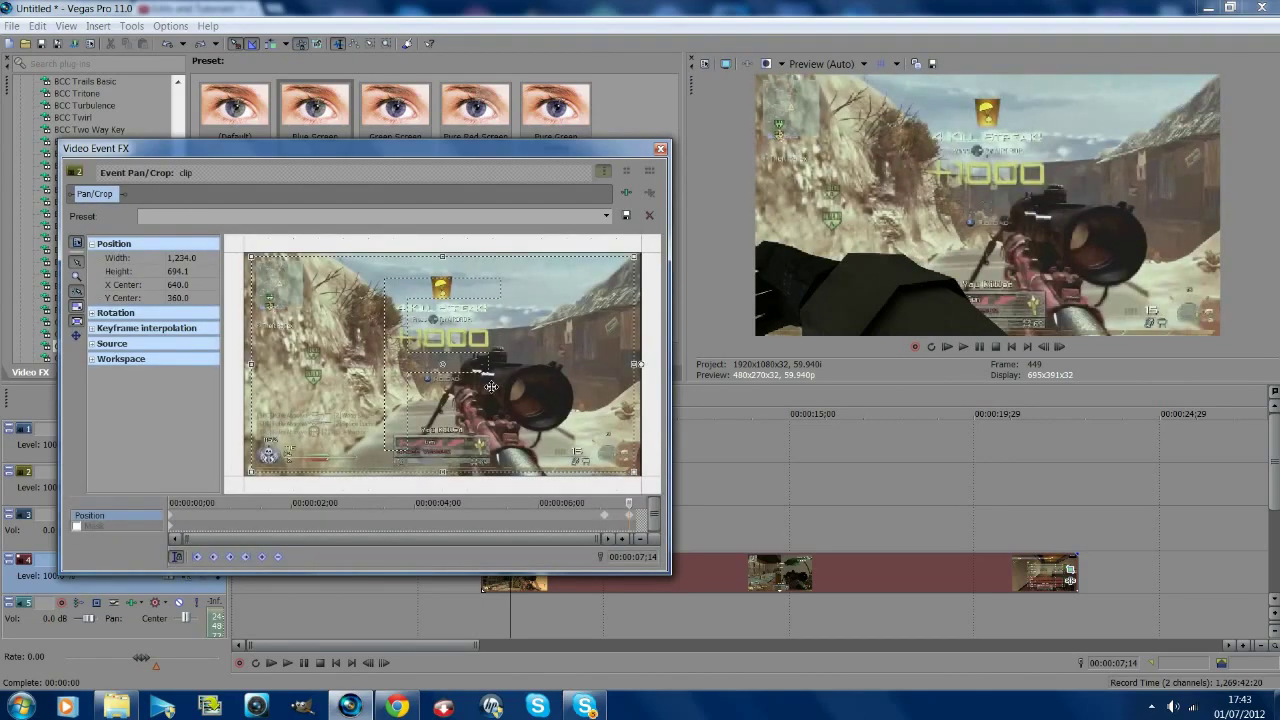
scroll(491, 386, down, 4)
drag(489, 387, 671, 386)
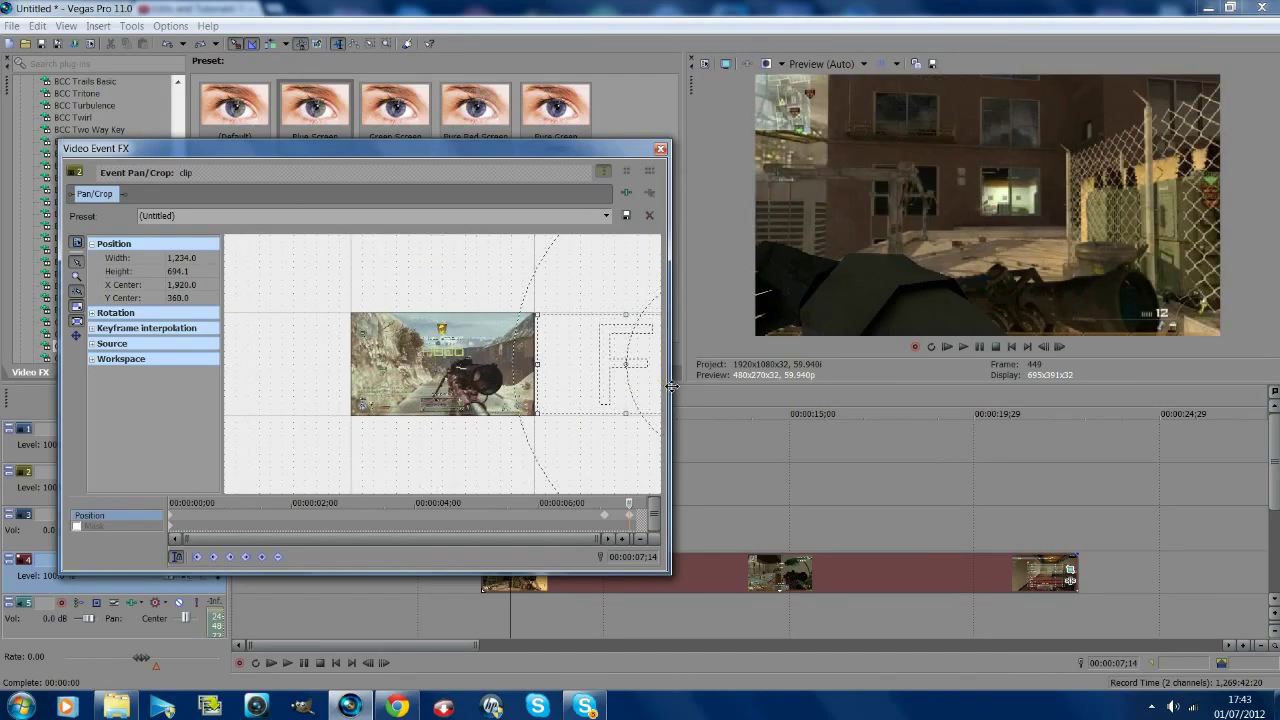
click(660, 149)
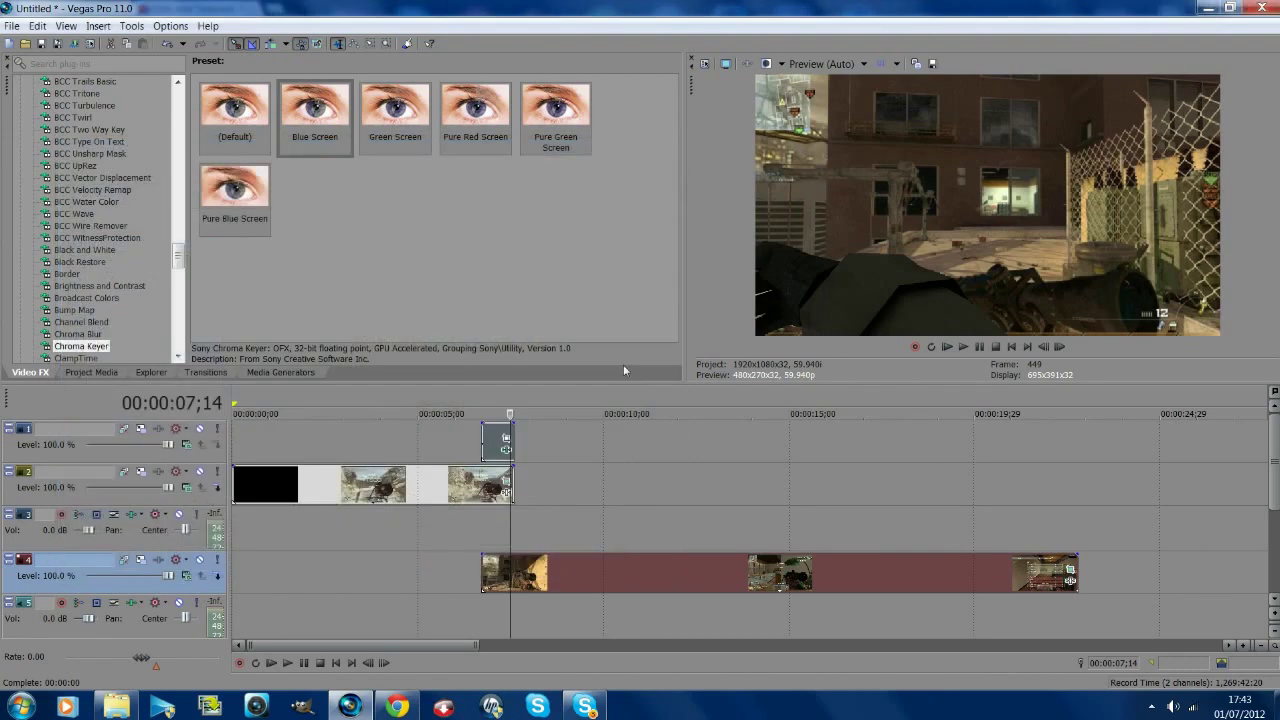
- Step through the transition frame by frame from 00:00:06;21 to check the first clip's pan against the hand swipe
click(481, 553)
click(1060, 346)
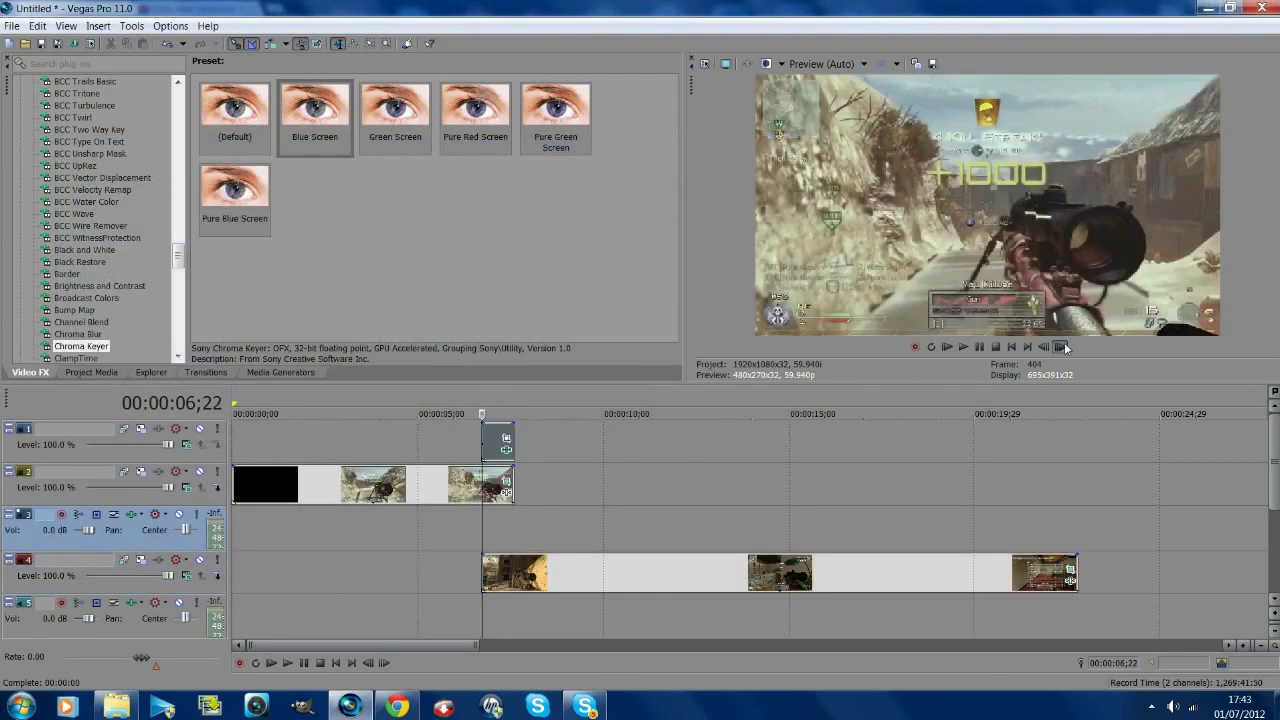
click(1060, 346)
click(1063, 345)
click(1063, 345)
click(1063, 345)
click(1063, 345)
click(1063, 345)
click(1063, 345)
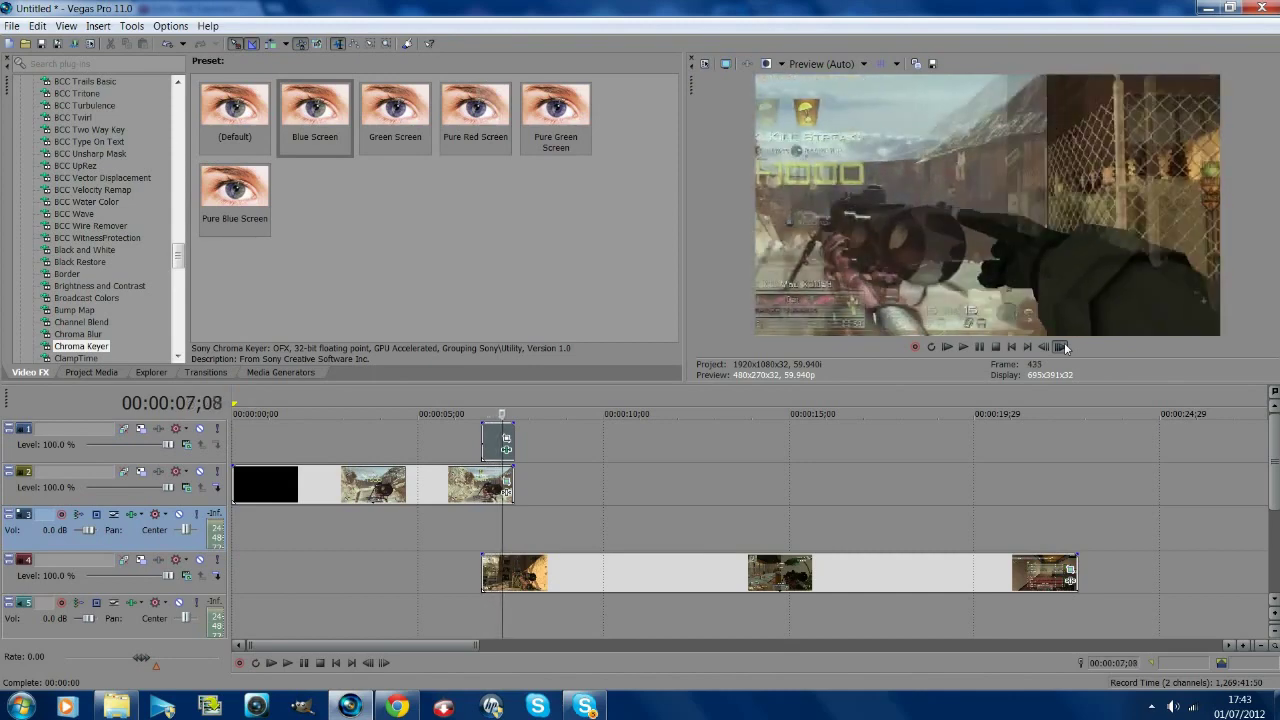
click(1063, 345)
click(1063, 345)
drag(1064, 346, 1064, 346)
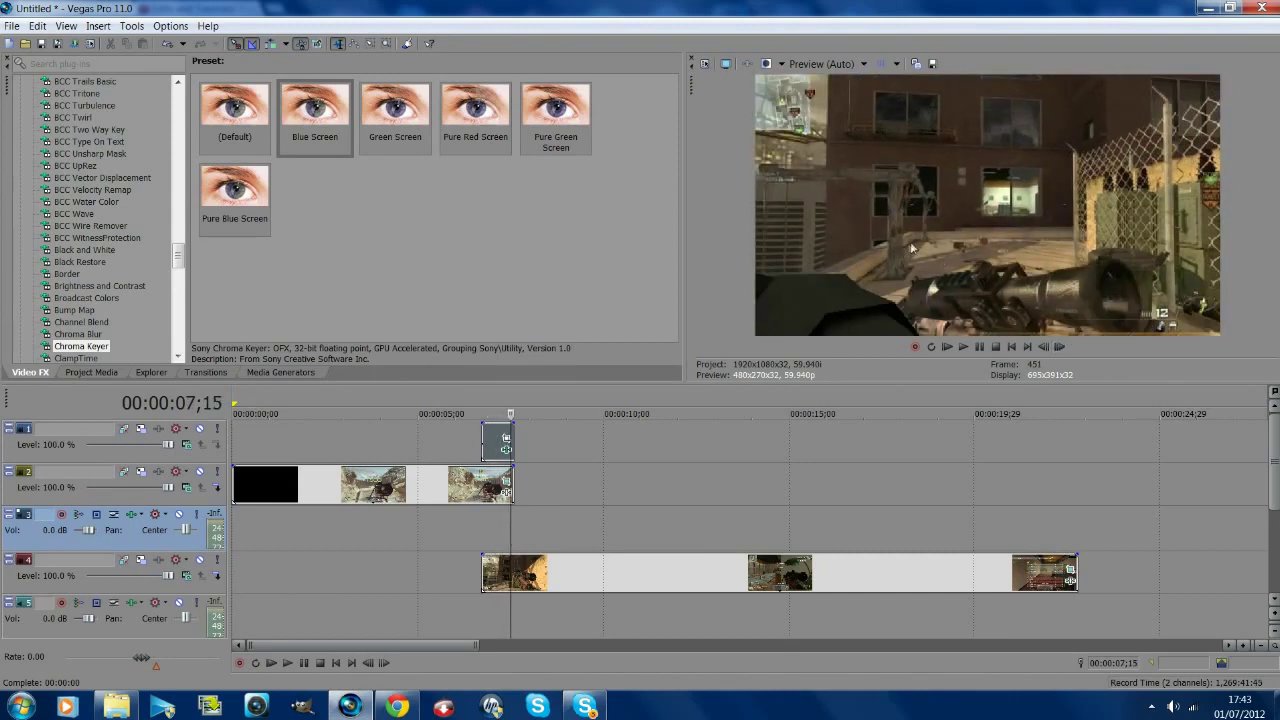
- In the second gameplay clip's Pan/Crop settings, add a position keyframe at project time 00:00:07;02
click(485, 570)
click(1070, 569)
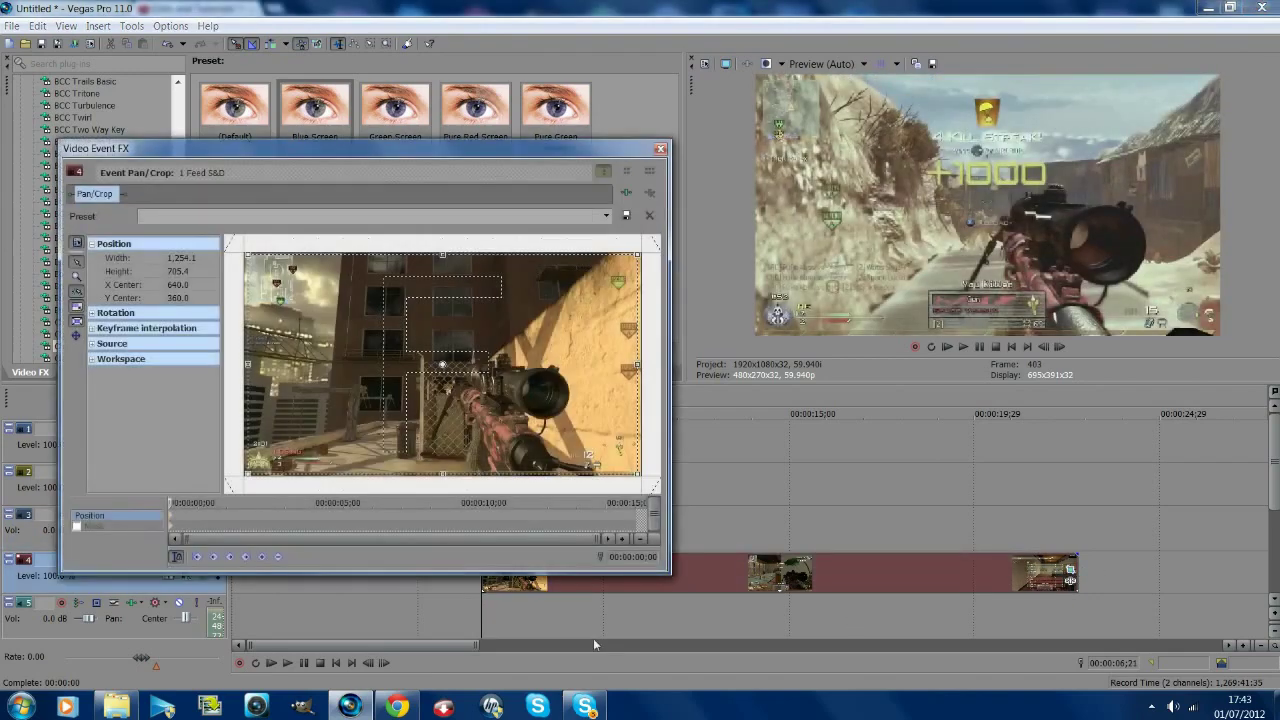
click(1064, 350)
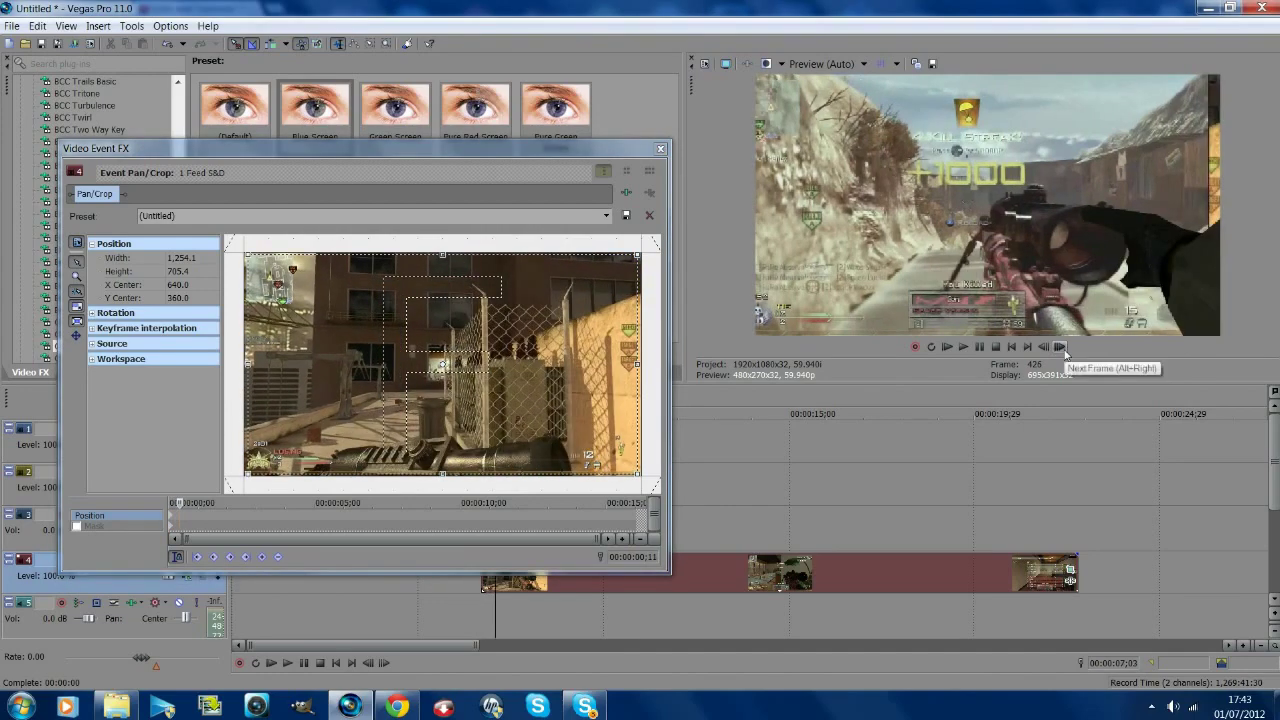
click(1043, 348)
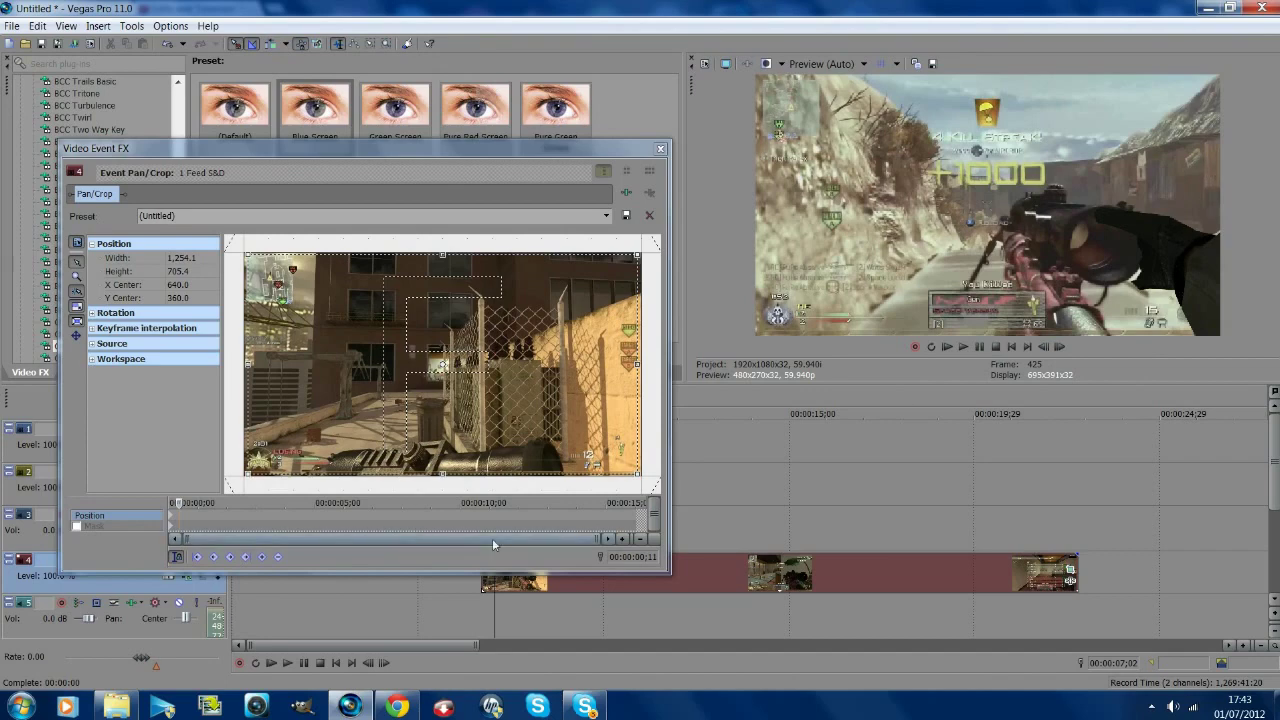
click(261, 556)
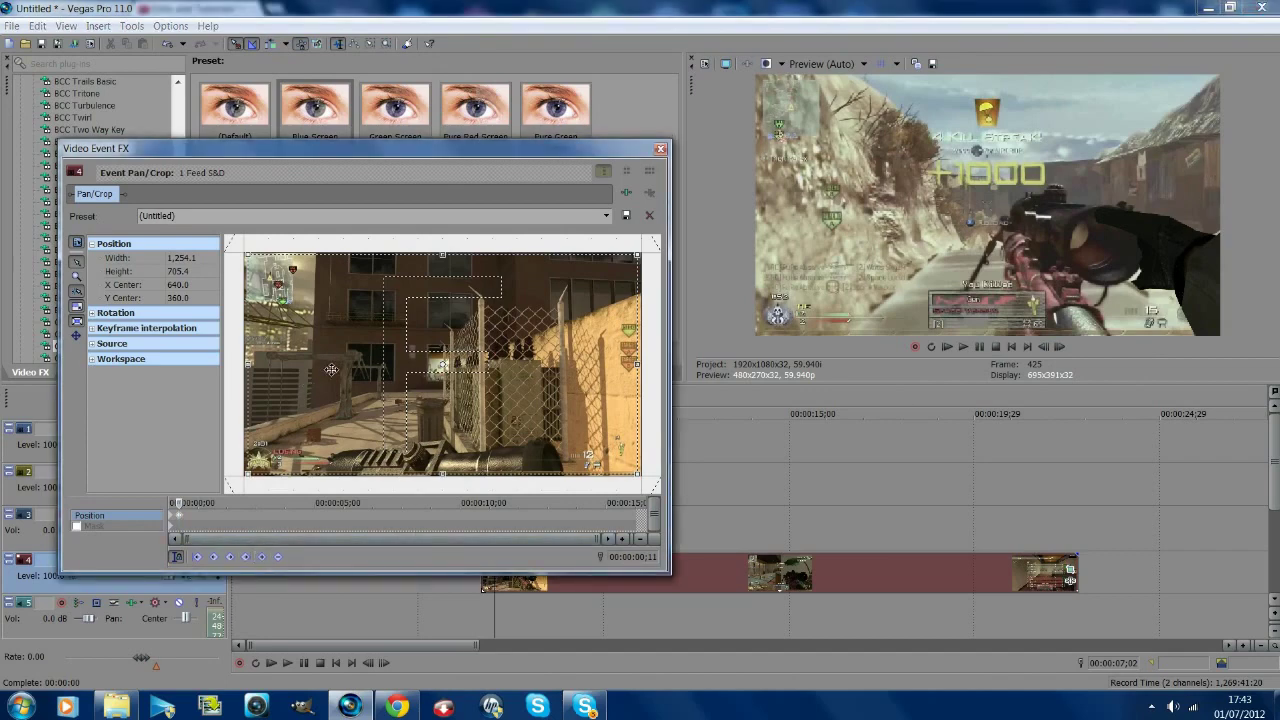
- Shift the second gameplay clip's crop frame horizontally out of the picture to an X Center of -640 at this keyframe
scroll(331, 370, down, 4)
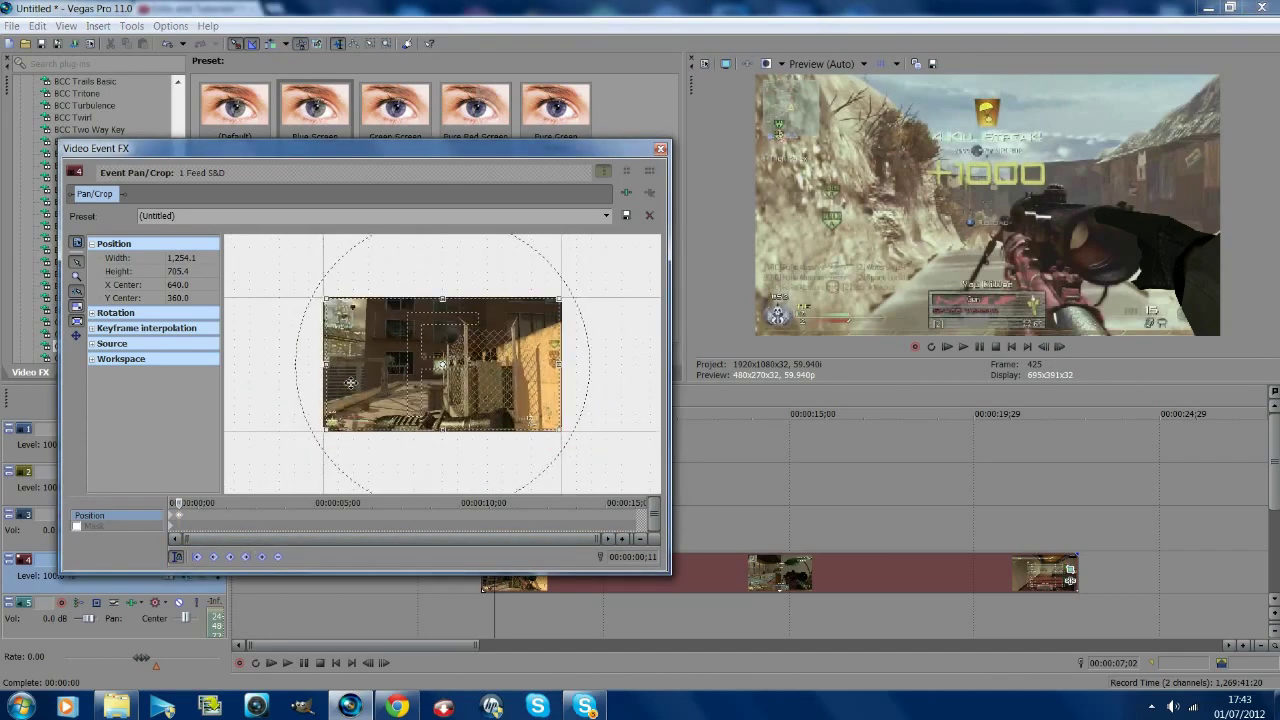
drag(350, 383, 168, 380)
scroll(292, 372, down, 2)
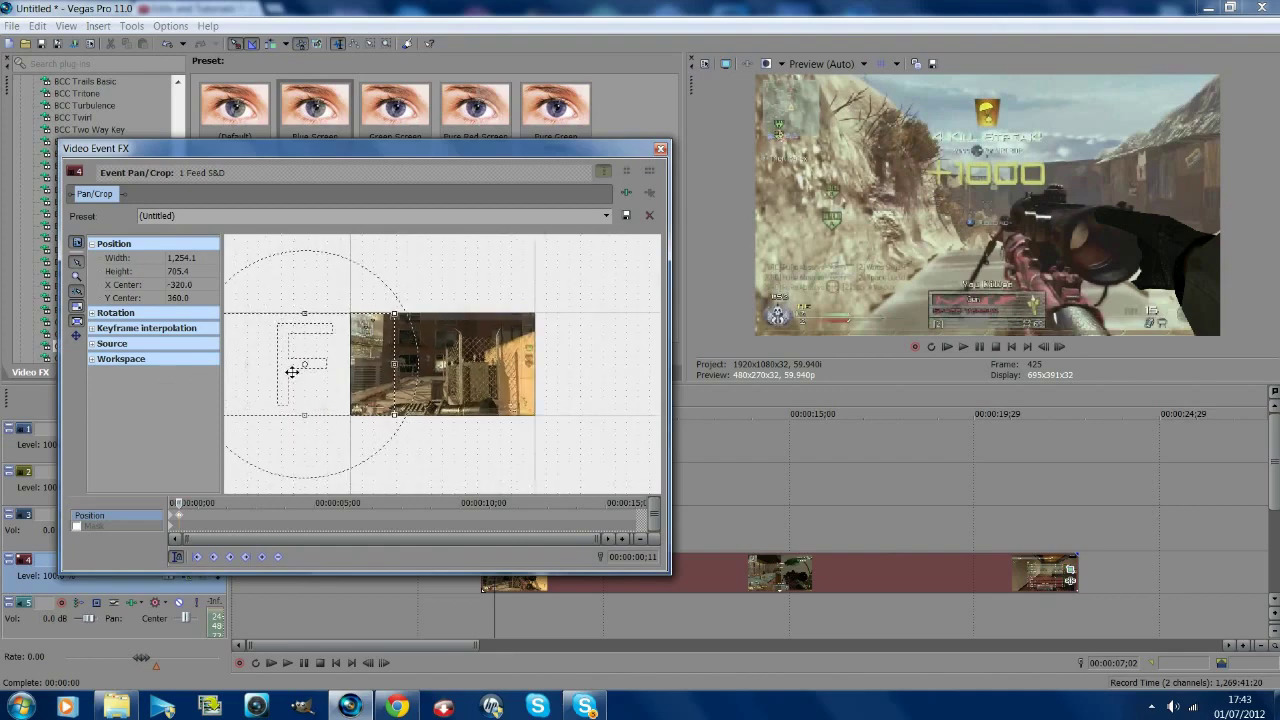
scroll(305, 372, down, 1)
drag(352, 383, 314, 382)
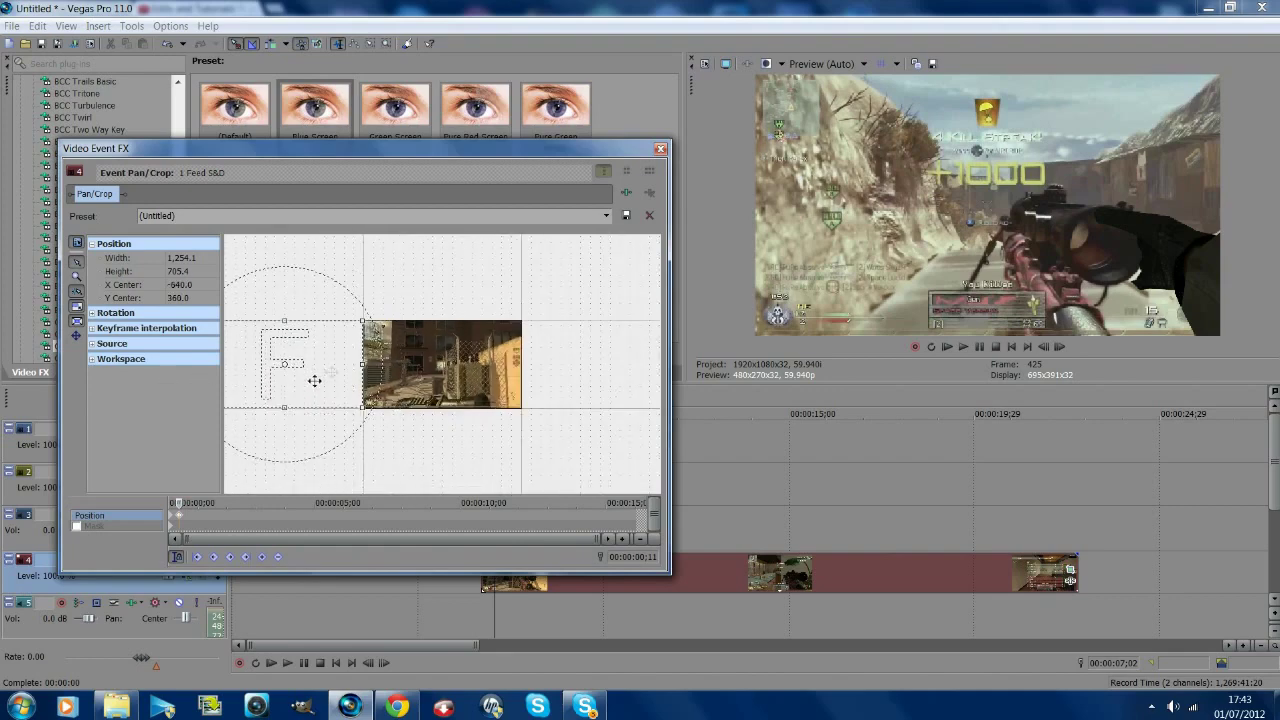
scroll(355, 365, up, 3)
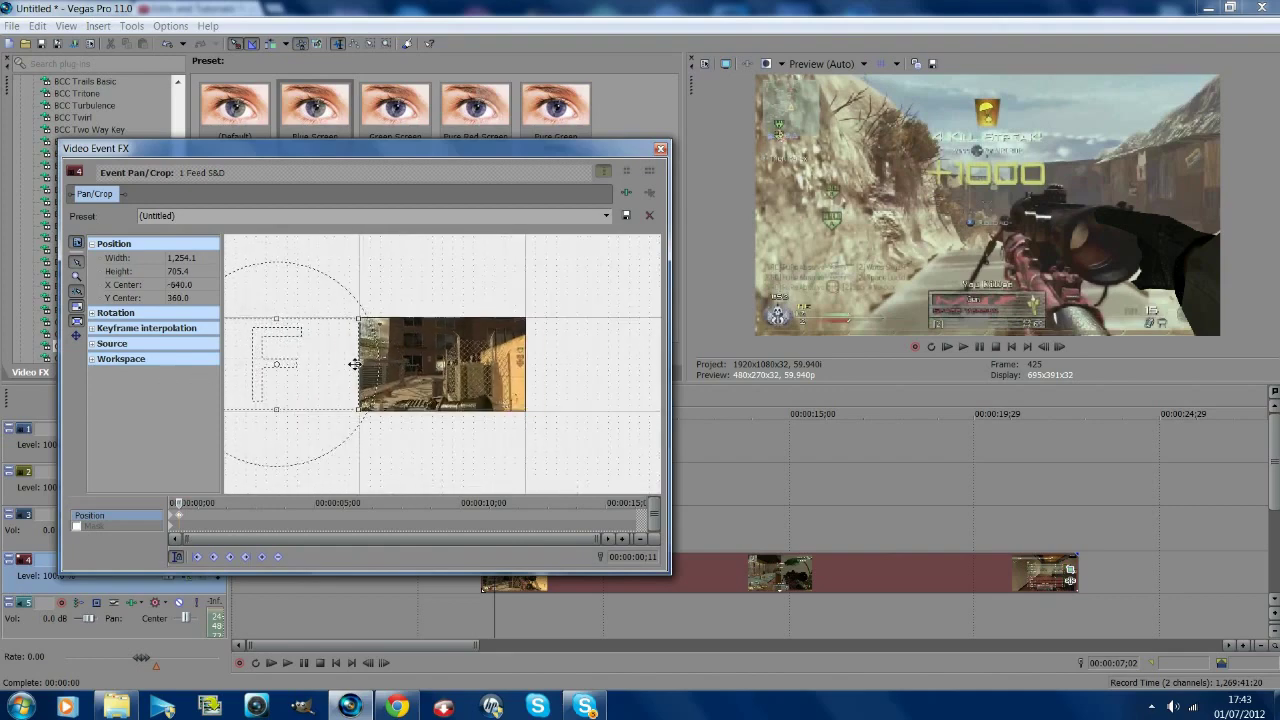
- At project time 00:00:07;14, bring the second gameplay clip's crop frame back to an X Center of 640
click(1061, 347)
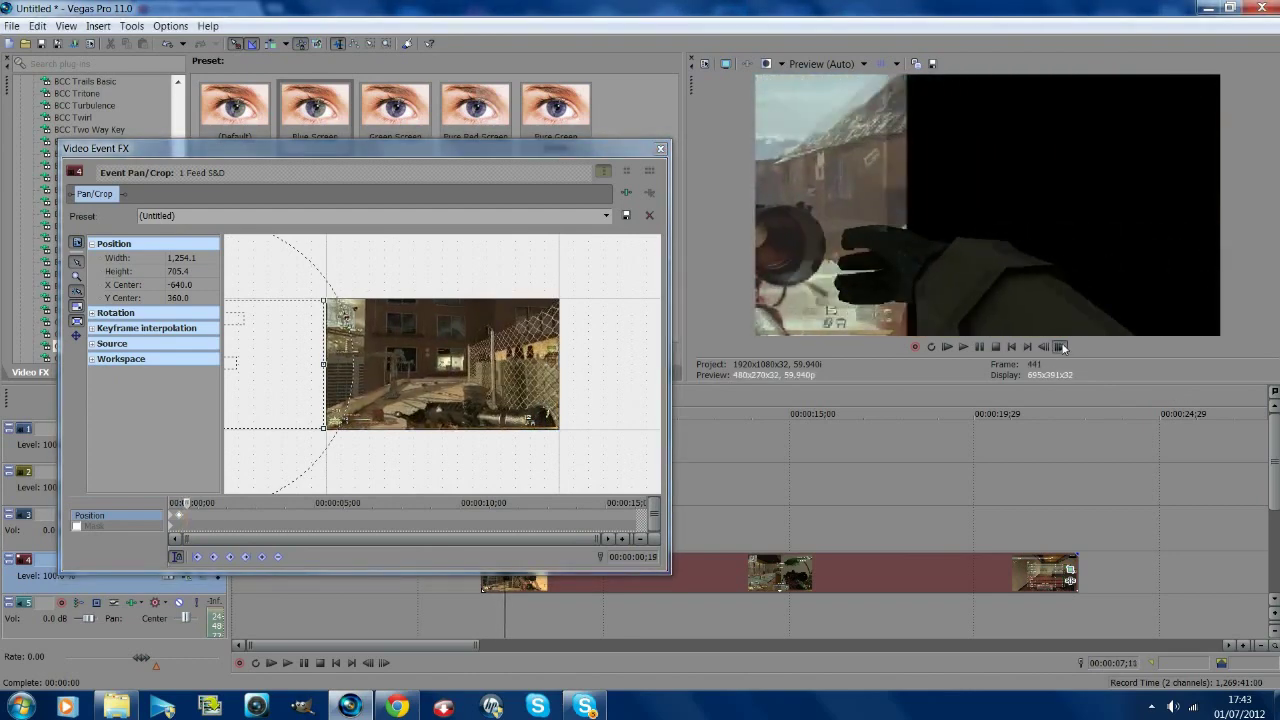
click(1060, 347)
click(1060, 347)
click(1060, 347)
click(1060, 347)
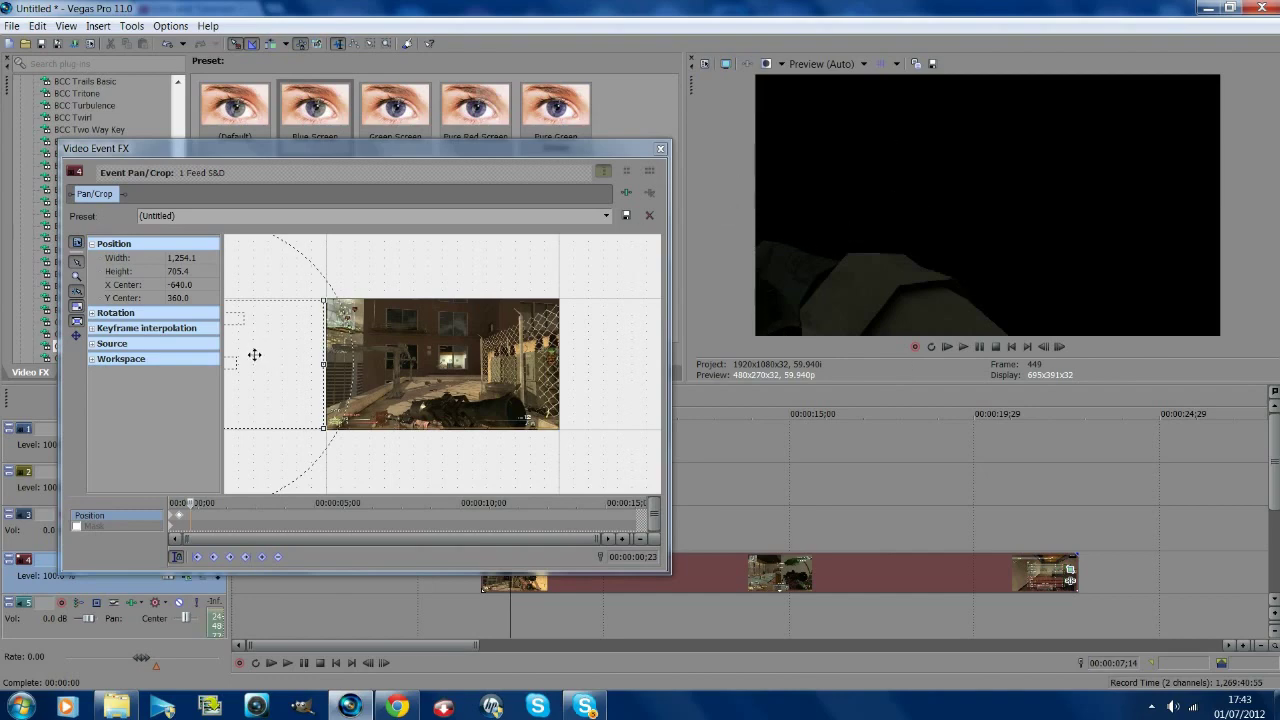
drag(254, 354, 481, 358)
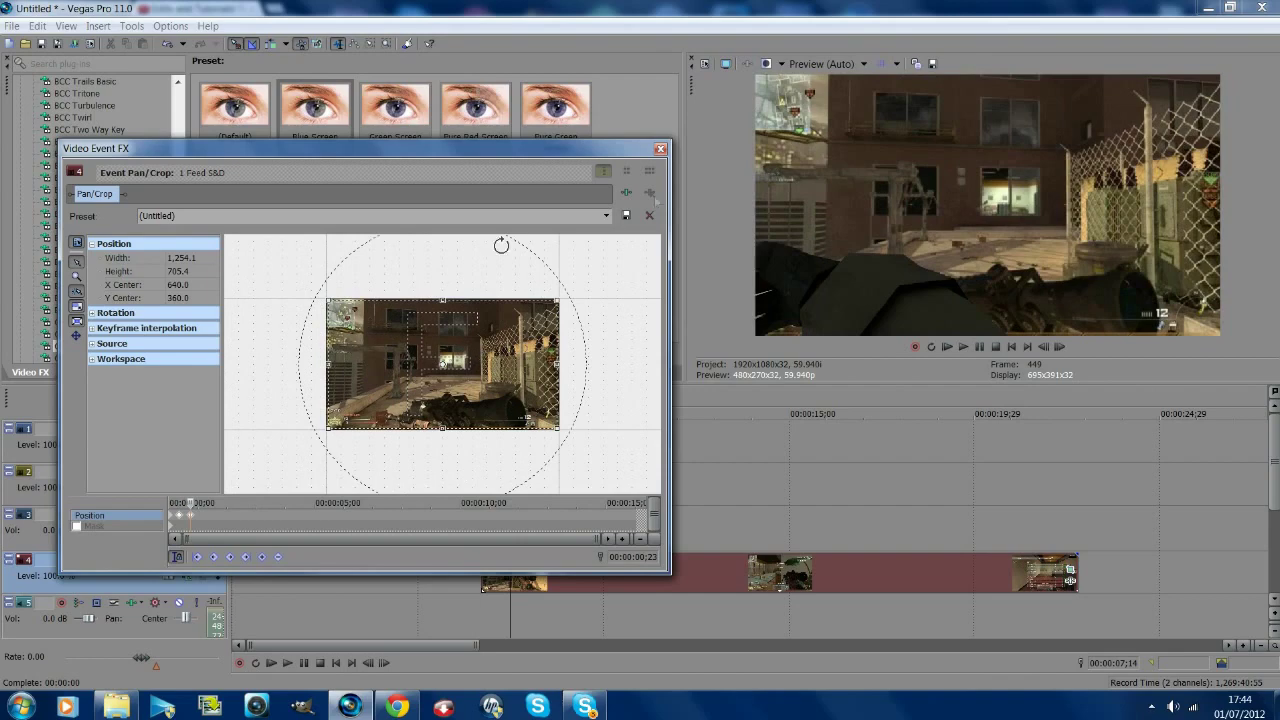
click(660, 149)
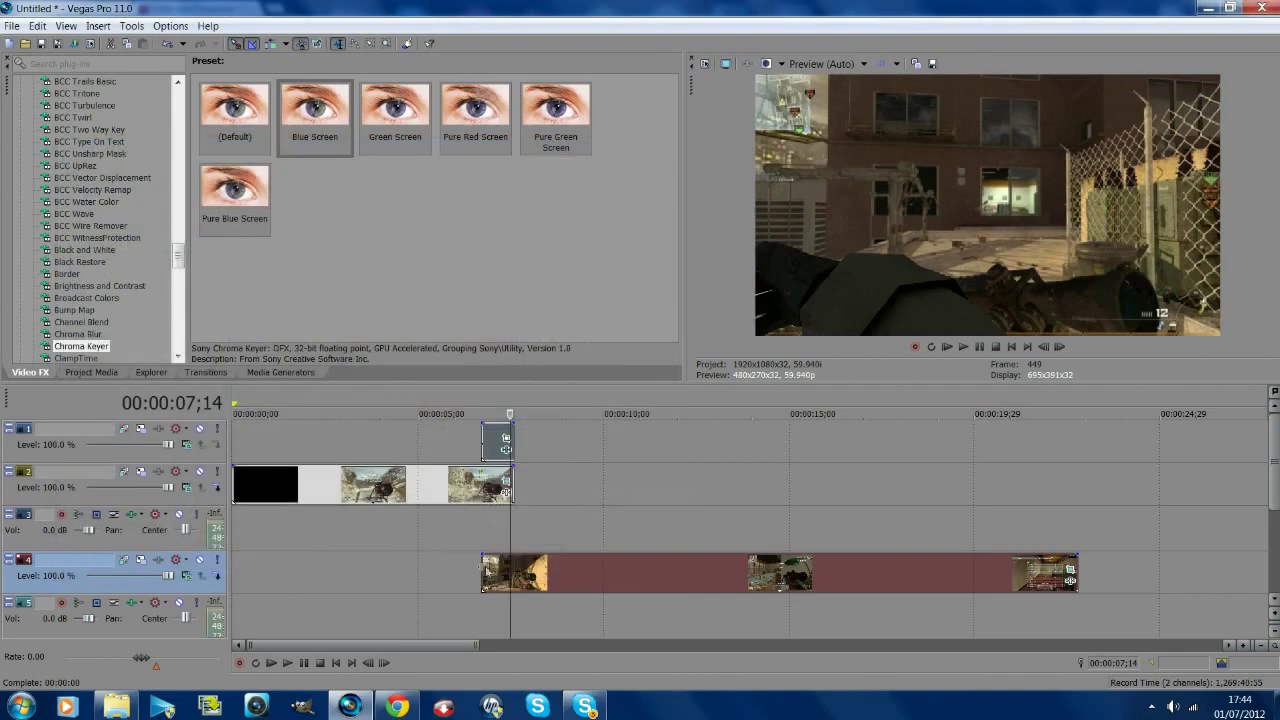
- Step through the transition frame by frame up to 00:00:07;13 to check the second clip's pan against the hand swipe
click(483, 566)
click(1060, 346)
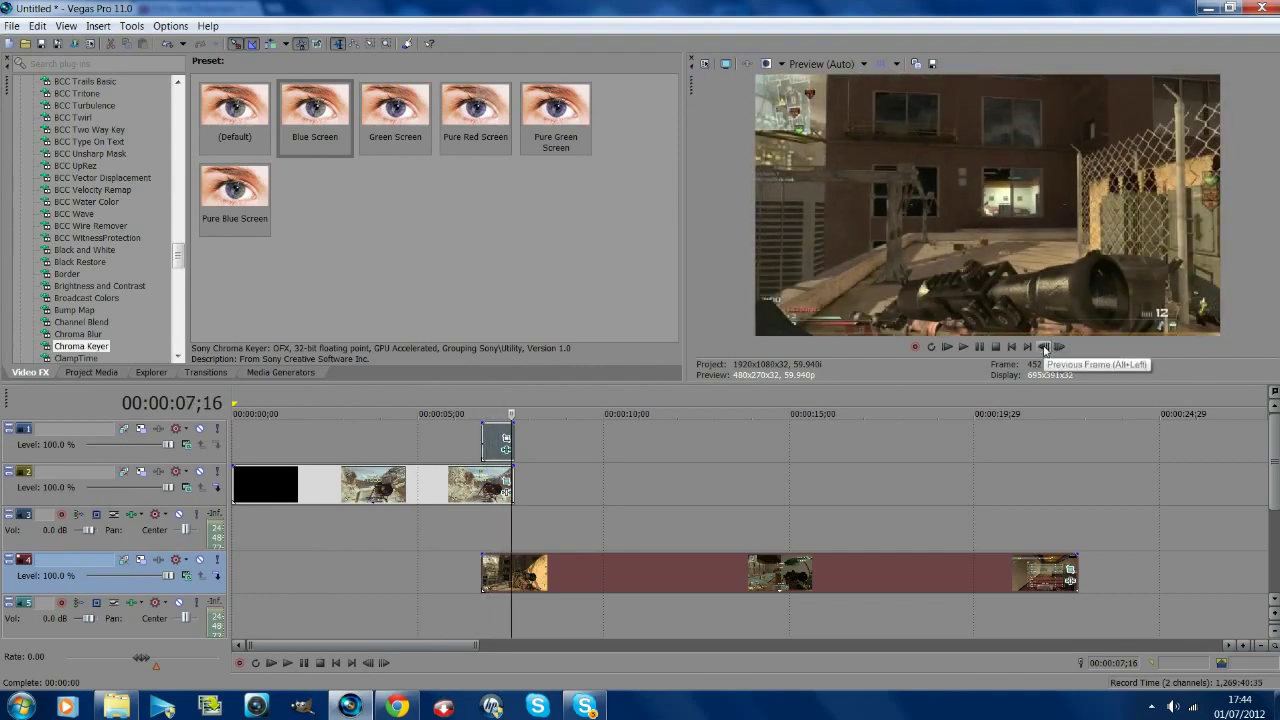
click(479, 537)
click(1060, 346)
click(1060, 346)
click(1060, 346)
click(1060, 346)
click(1060, 346)
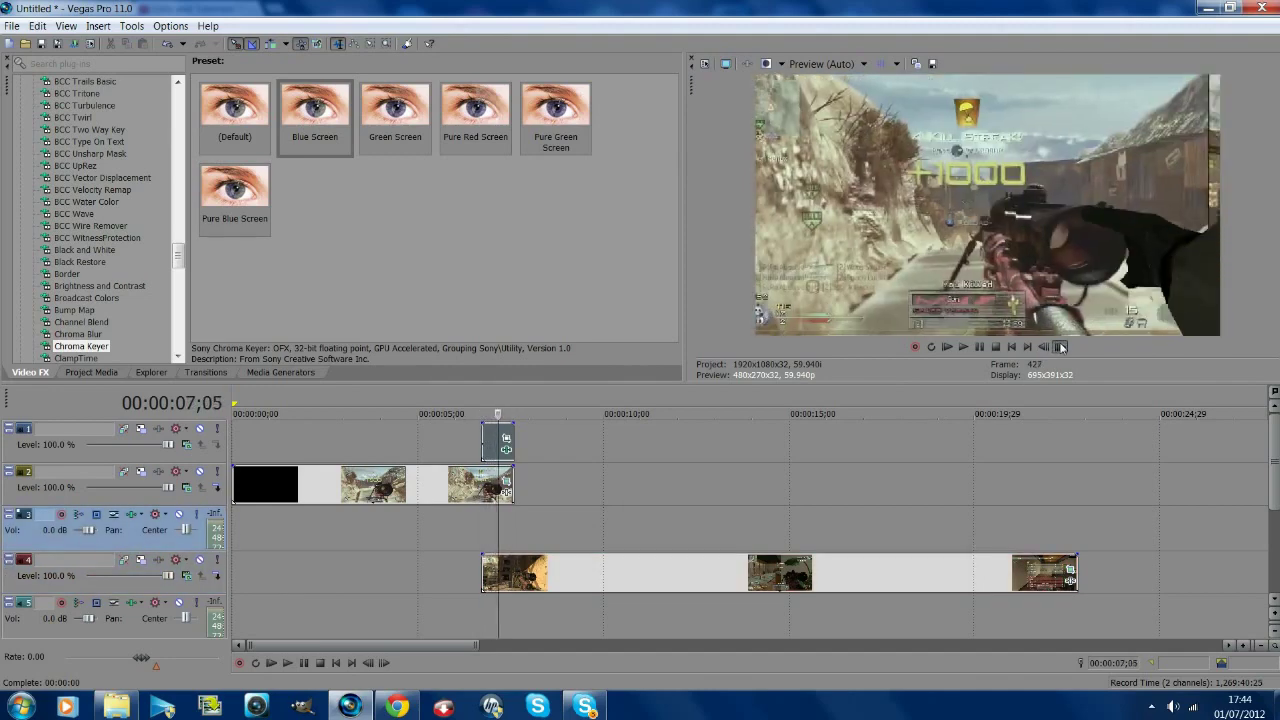
click(1060, 346)
click(1060, 346)
click(1060, 346)
click(1060, 346)
click(1060, 346)
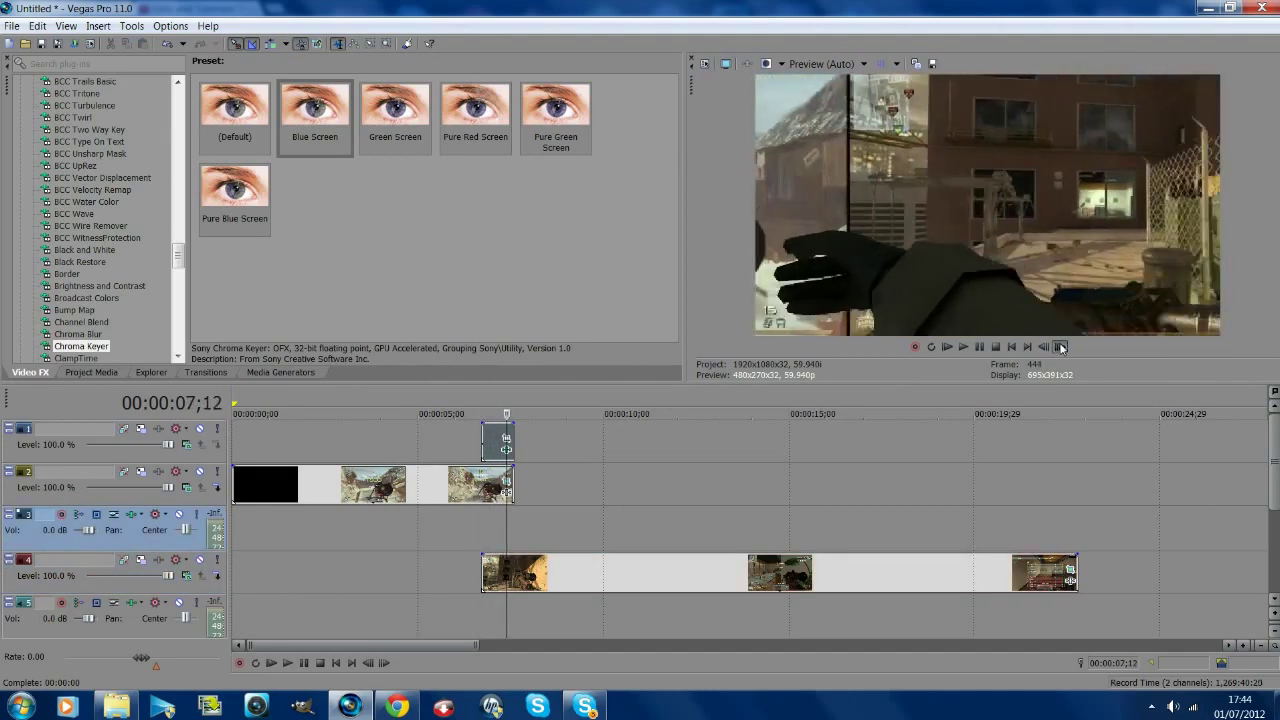
click(1060, 346)
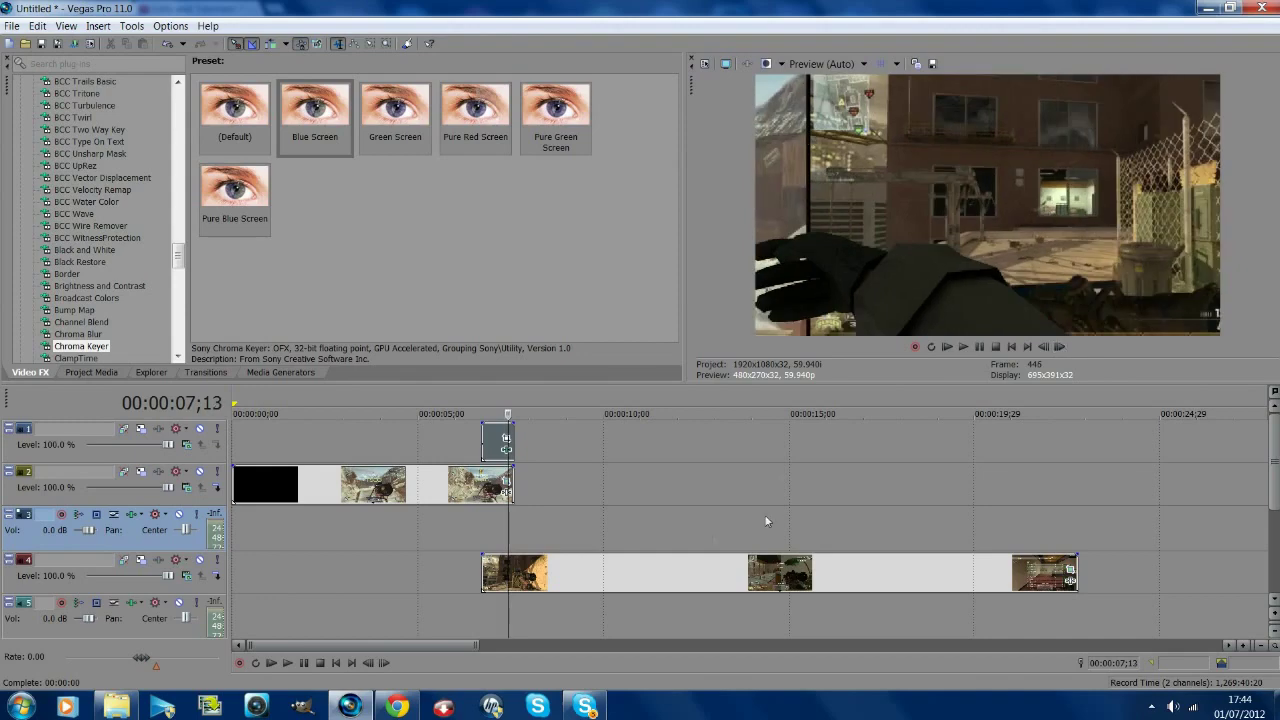
- In the second gameplay clip's Pan/Crop settings, move the last position keyframe slightly earlier to close the gap between the clips
click(1070, 573)
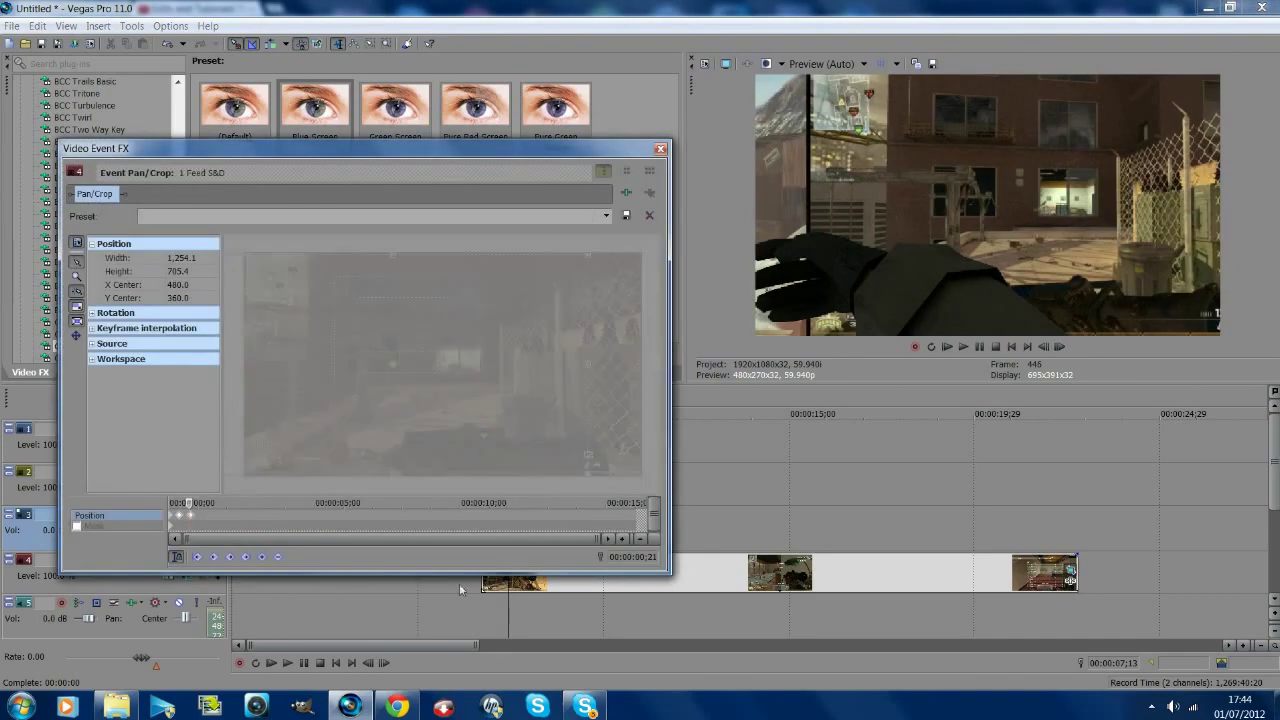
click(193, 517)
scroll(342, 550, up, 5)
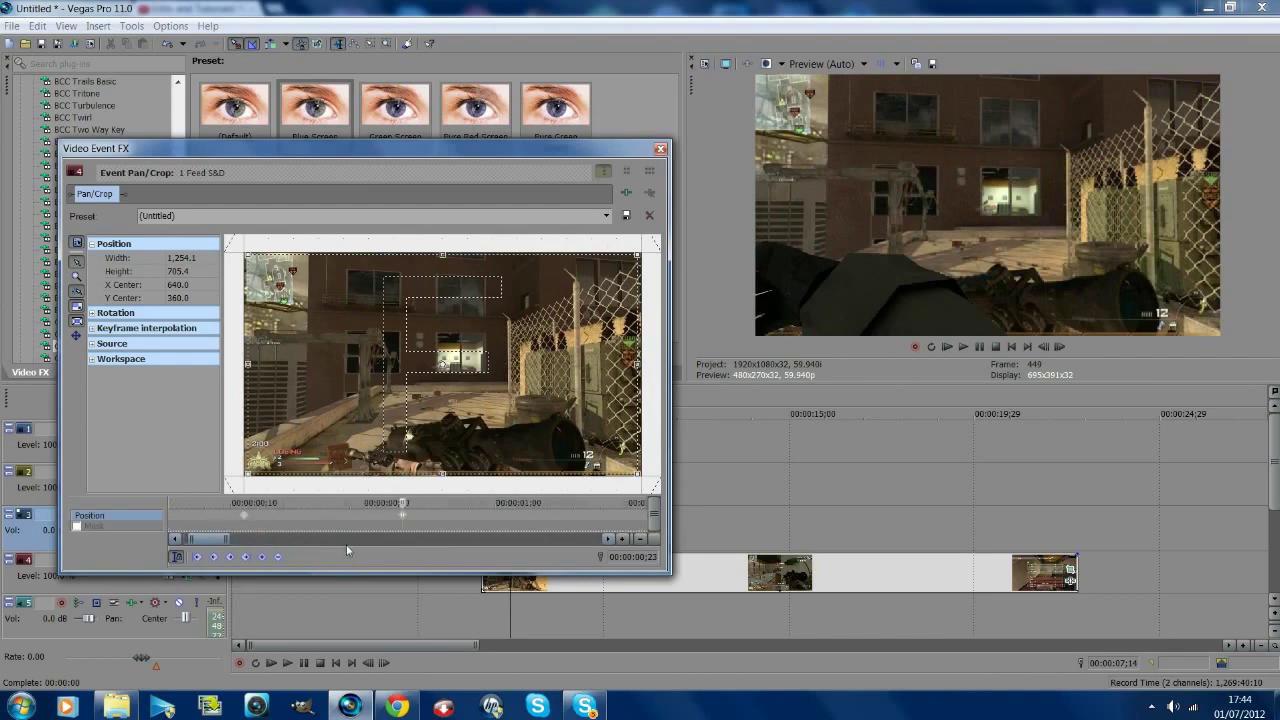
click(1044, 346)
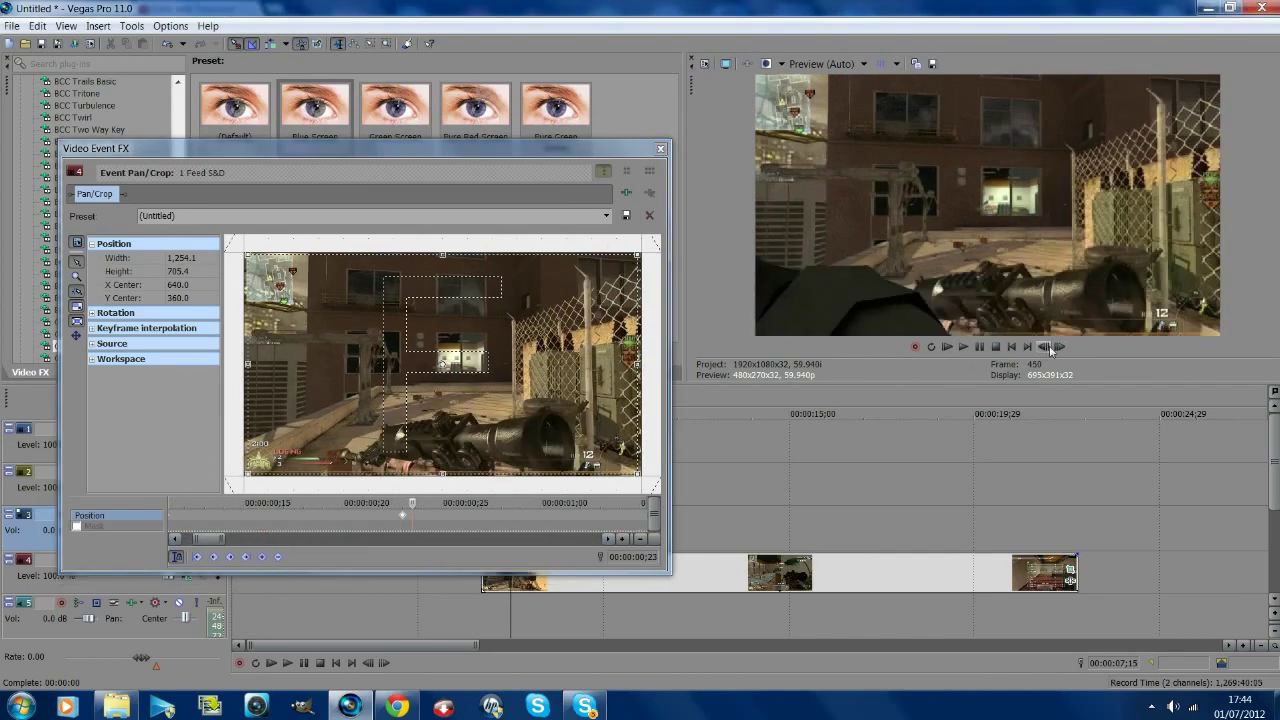
click(1044, 346)
scroll(606, 525, up, 1)
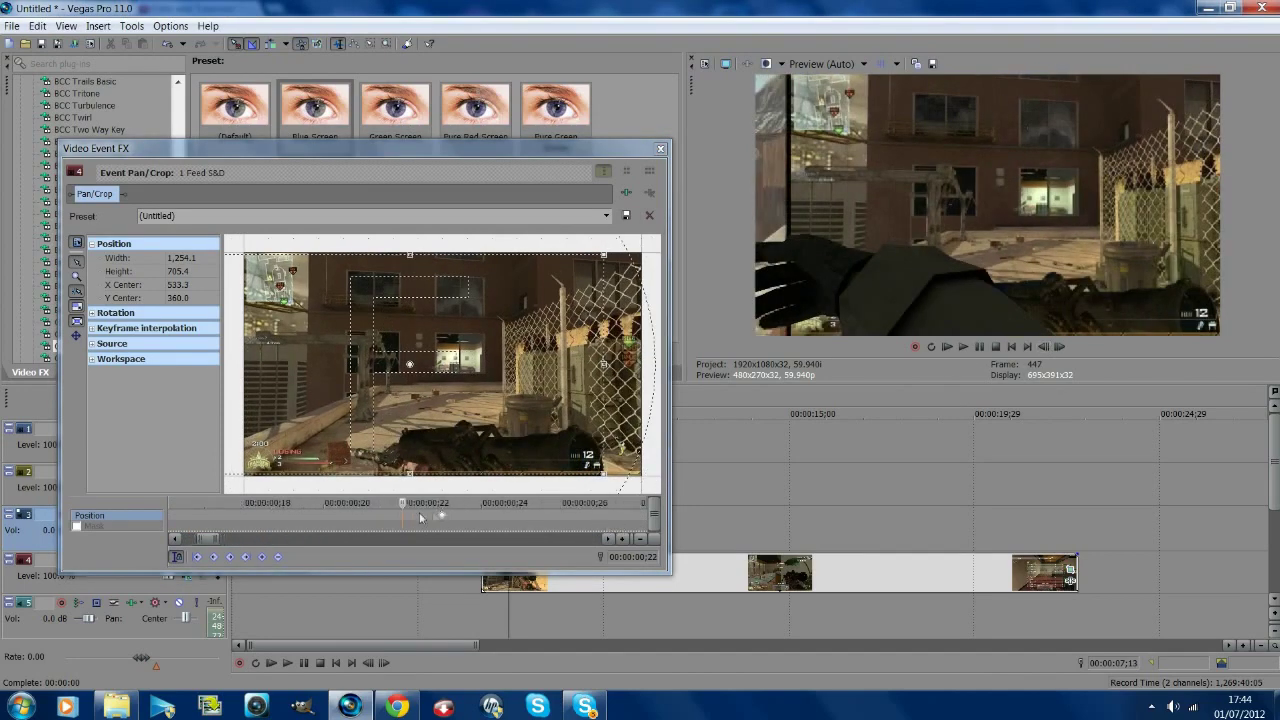
mouse_move(440, 516)
mouse_down()
mouse_move(404, 516)
mouse_move(424, 518)
mouse_up()
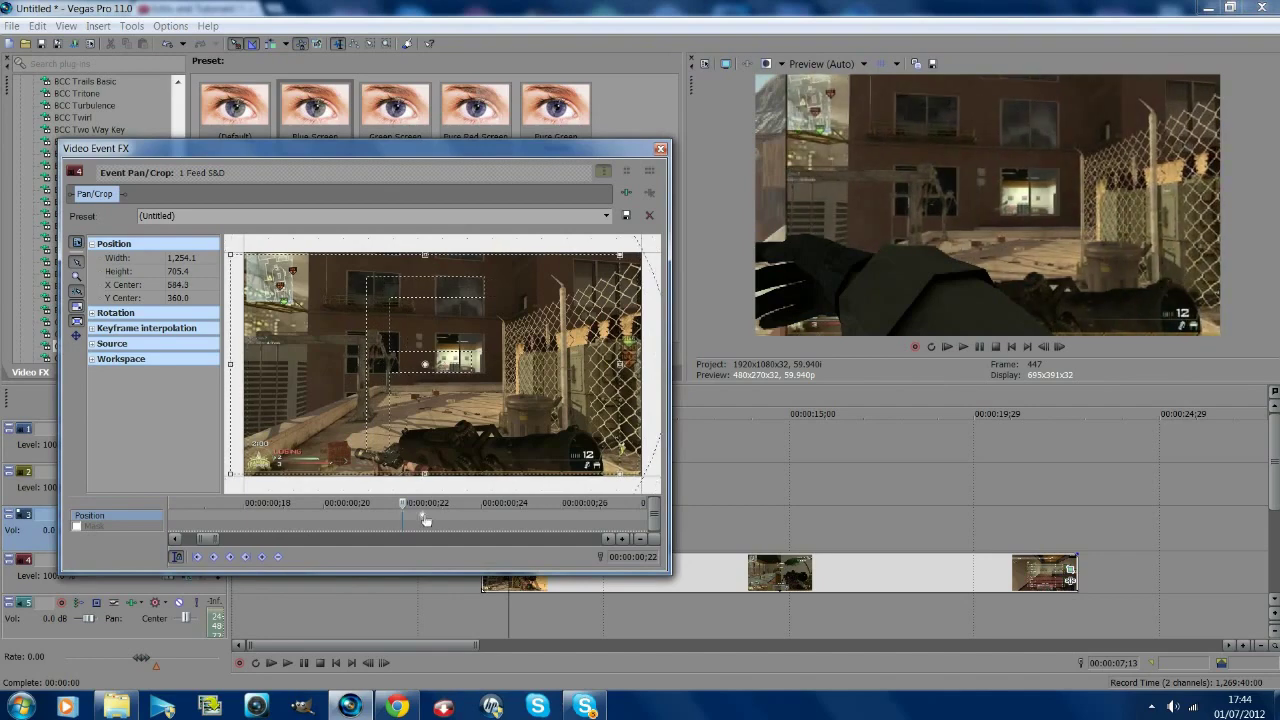
click(660, 150)
- Recheck the adjusted transition frame by frame from the second clip's start through 00:00:07;16
click(482, 572)
click(481, 572)
click(1060, 346)
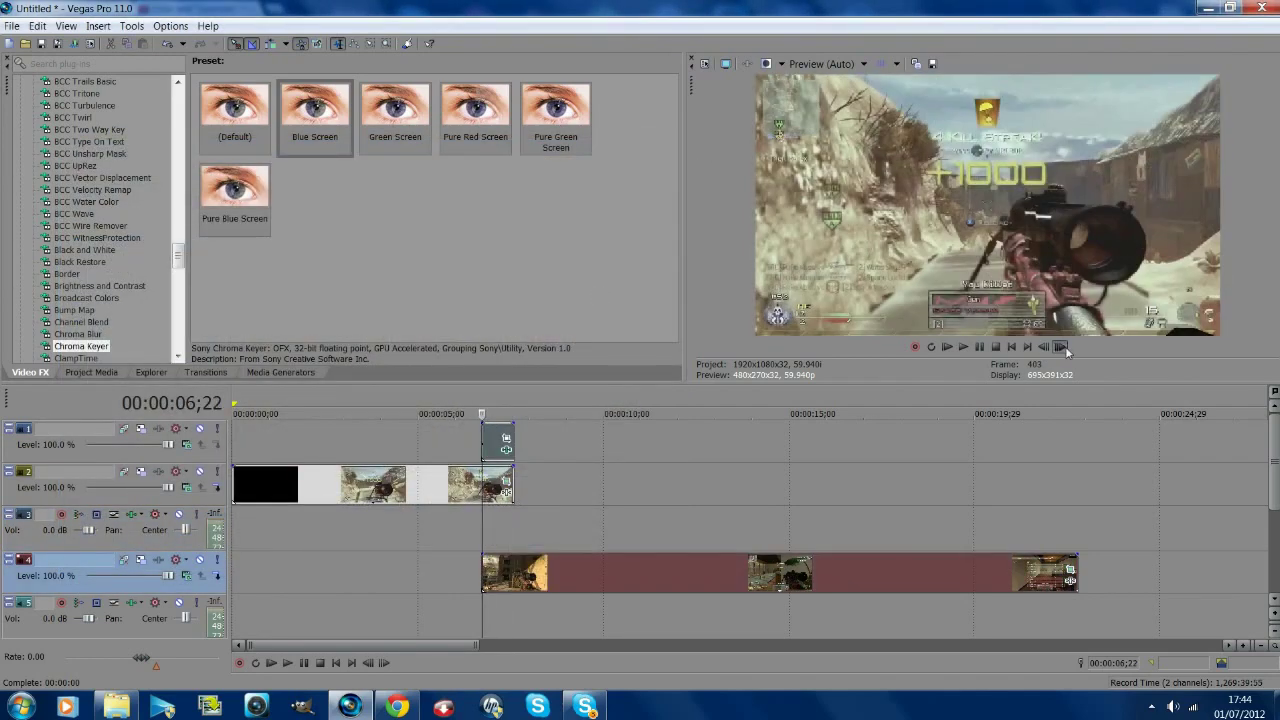
click(1062, 347)
click(1062, 347)
click(1062, 347)
click(1062, 347)
click(1062, 347)
click(1062, 347)
click(1062, 347)
click(1062, 347)
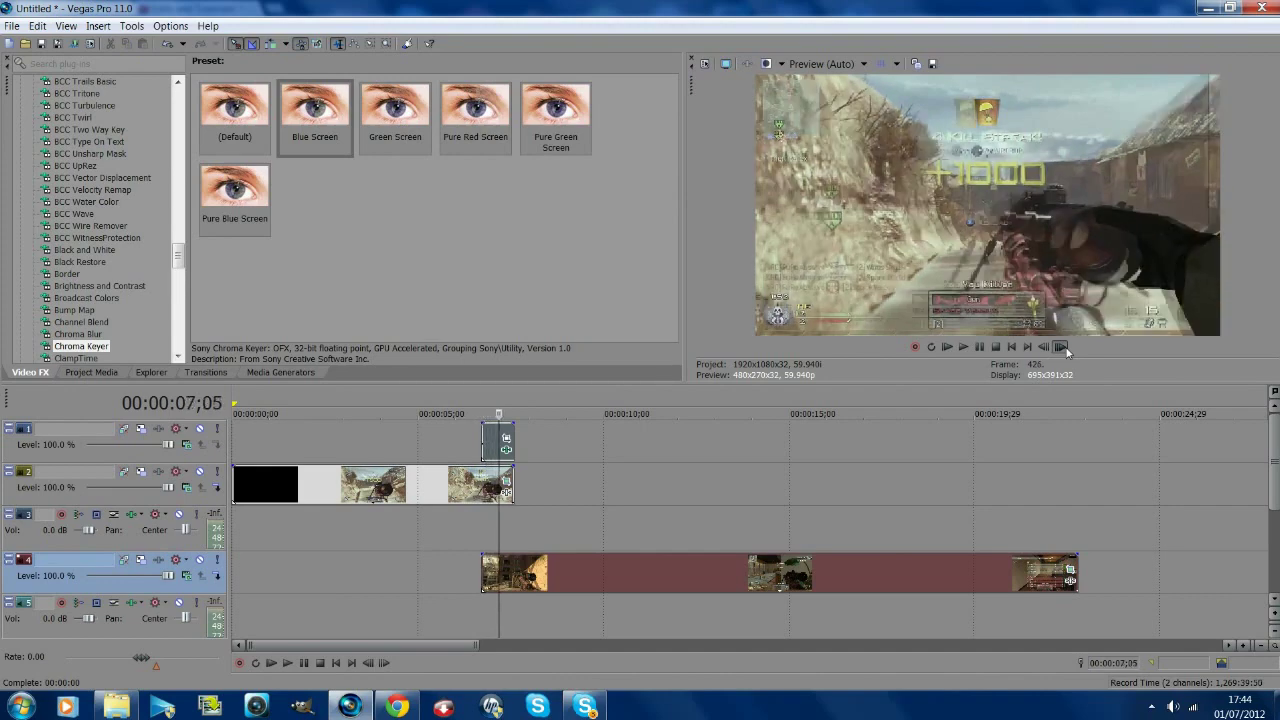
click(1063, 346)
click(1063, 346)
click(1063, 346)
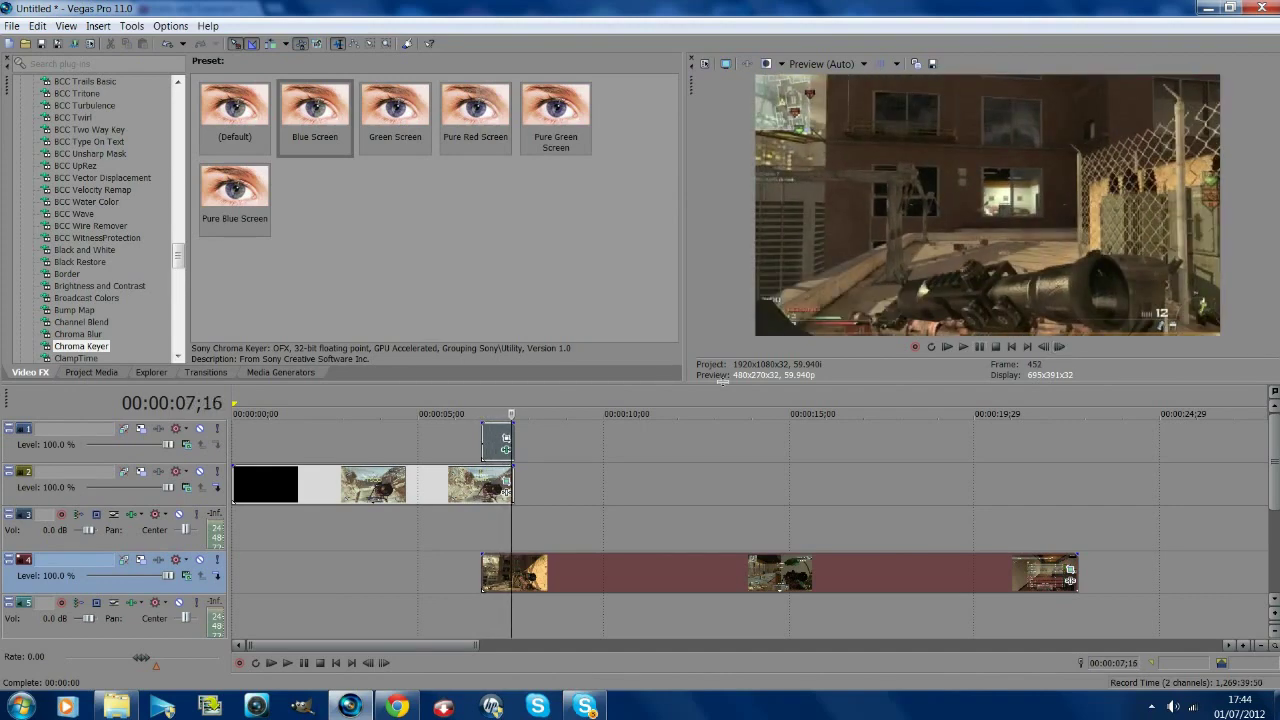
- Play the transition from 00:00:06;21 to check the hand swipe in motion
click(484, 537)
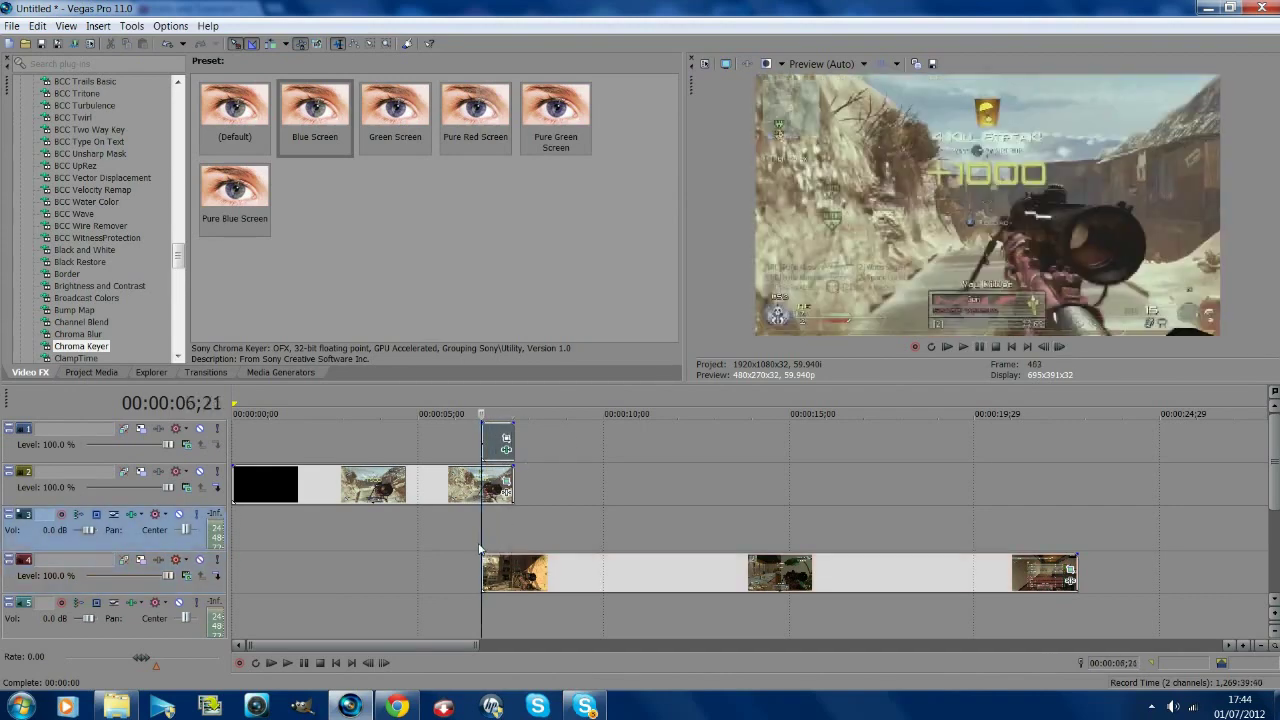
click(1011, 347)
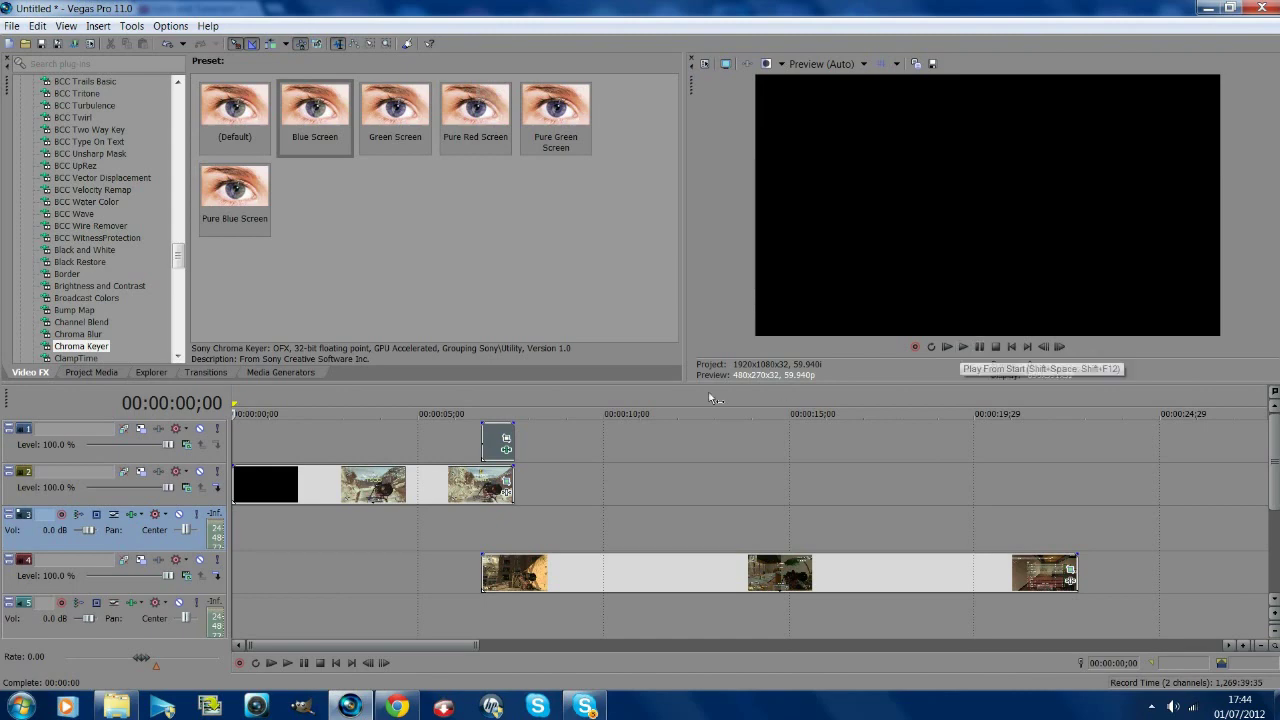
click(481, 456)
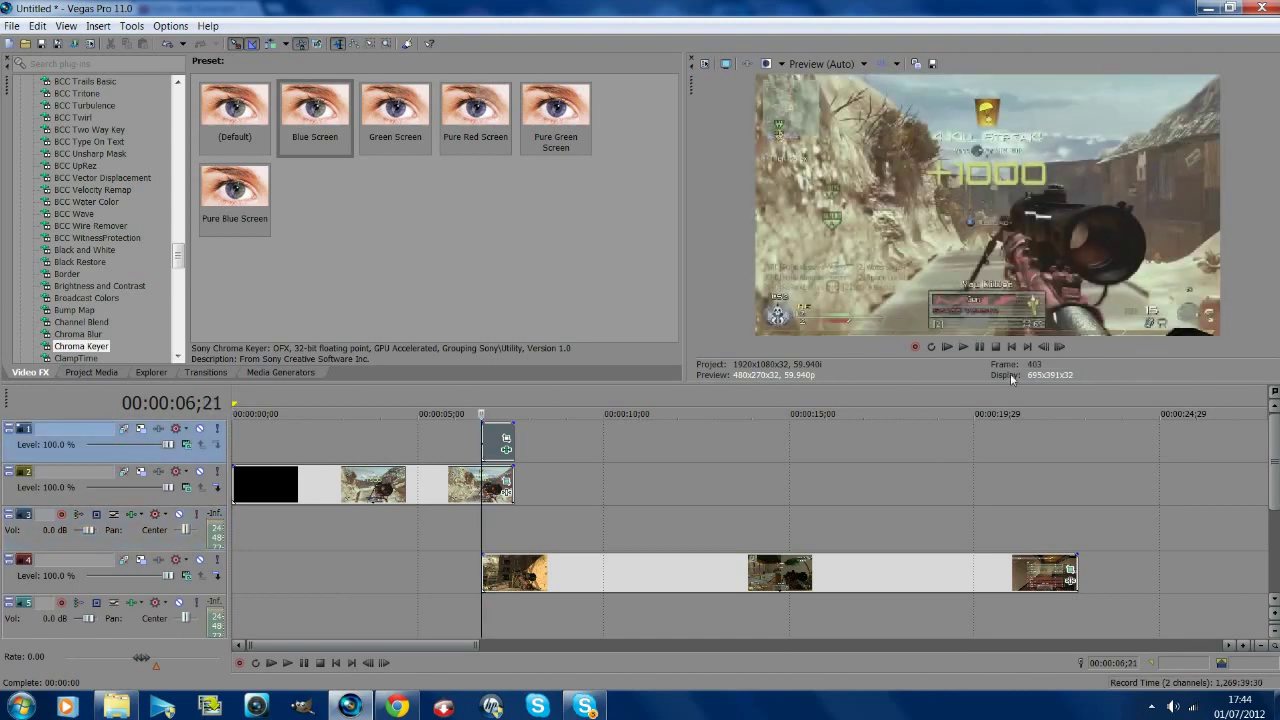
click(981, 347)
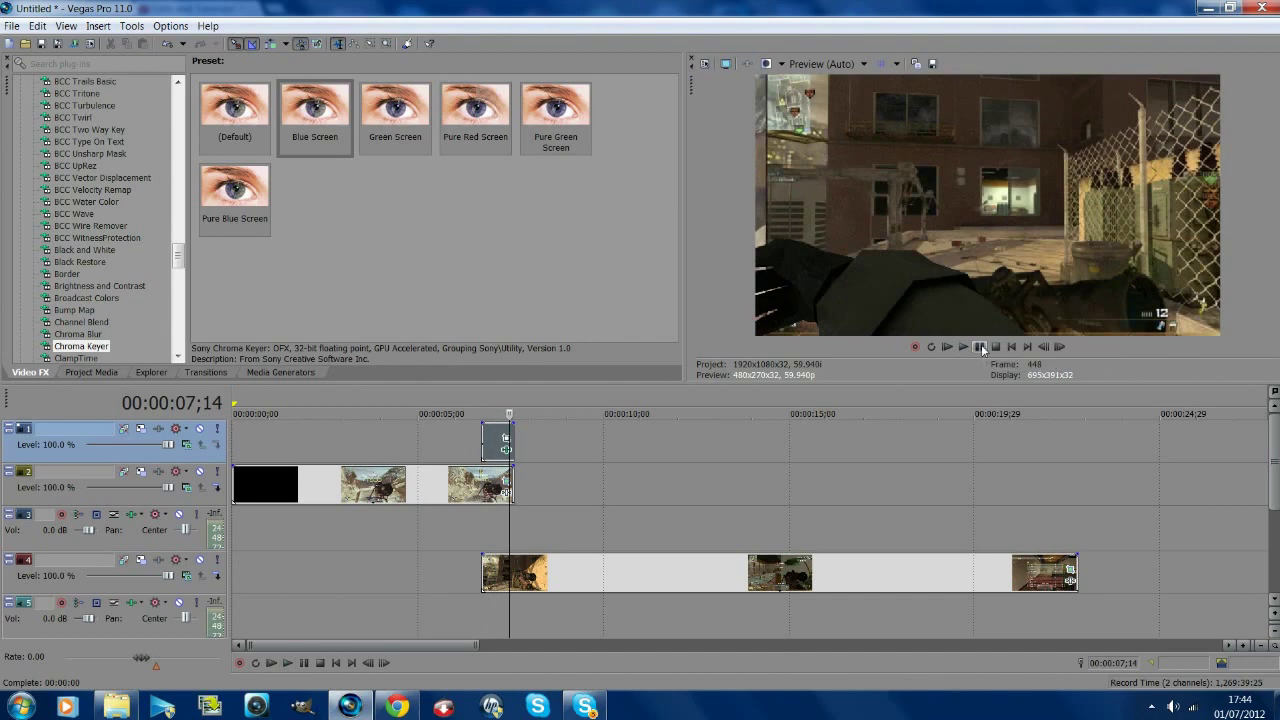
click(981, 347)
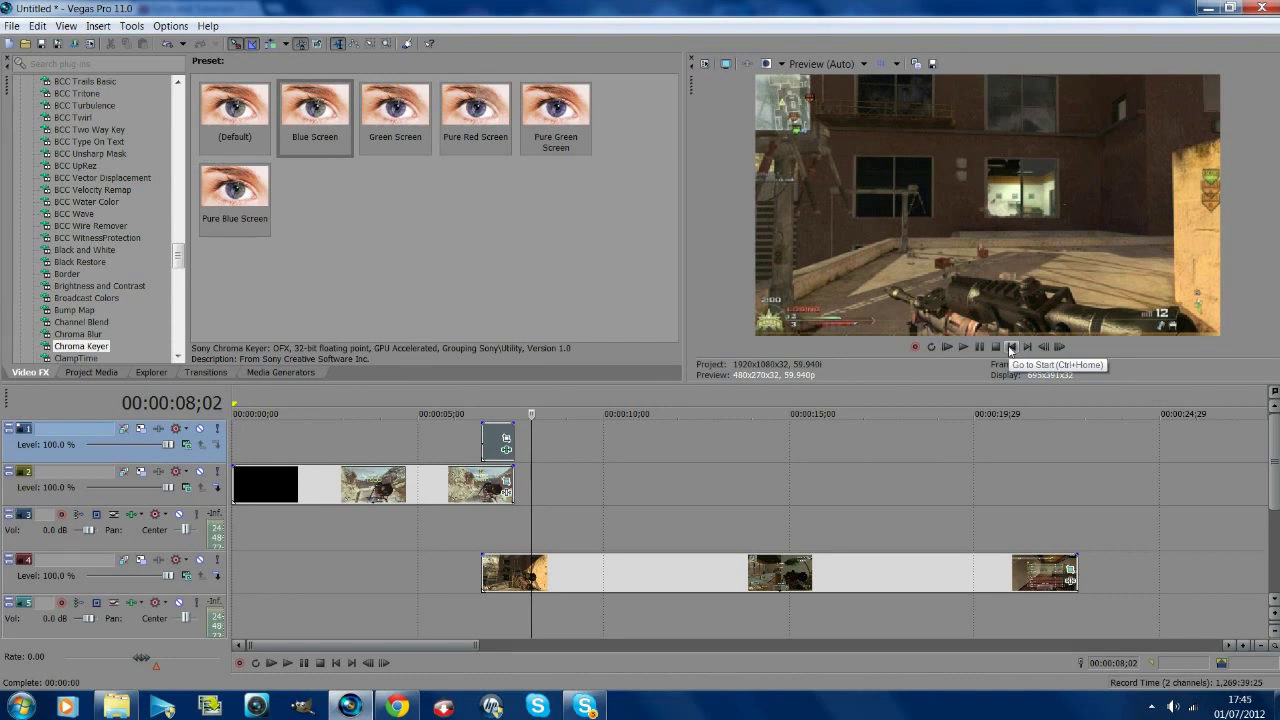
- Play the project from the beginning through the finished transition and pause at 00:00:09;01
click(1010, 347)
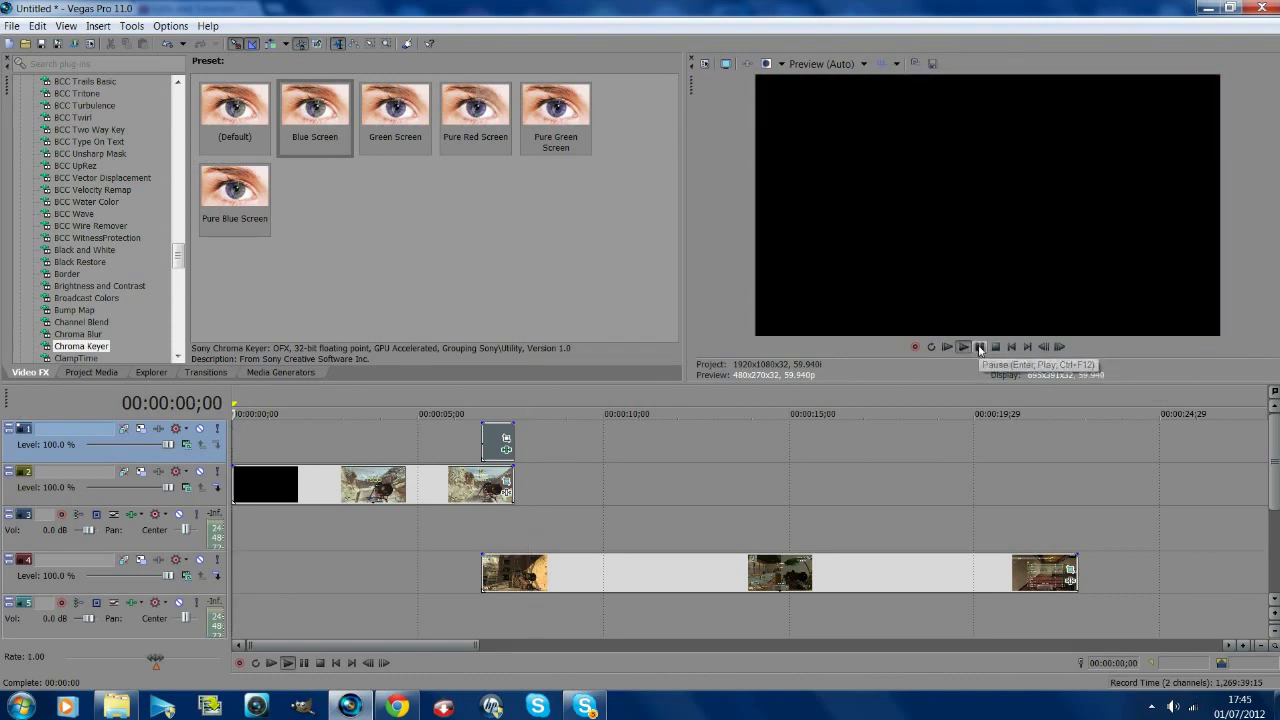
click(980, 347)
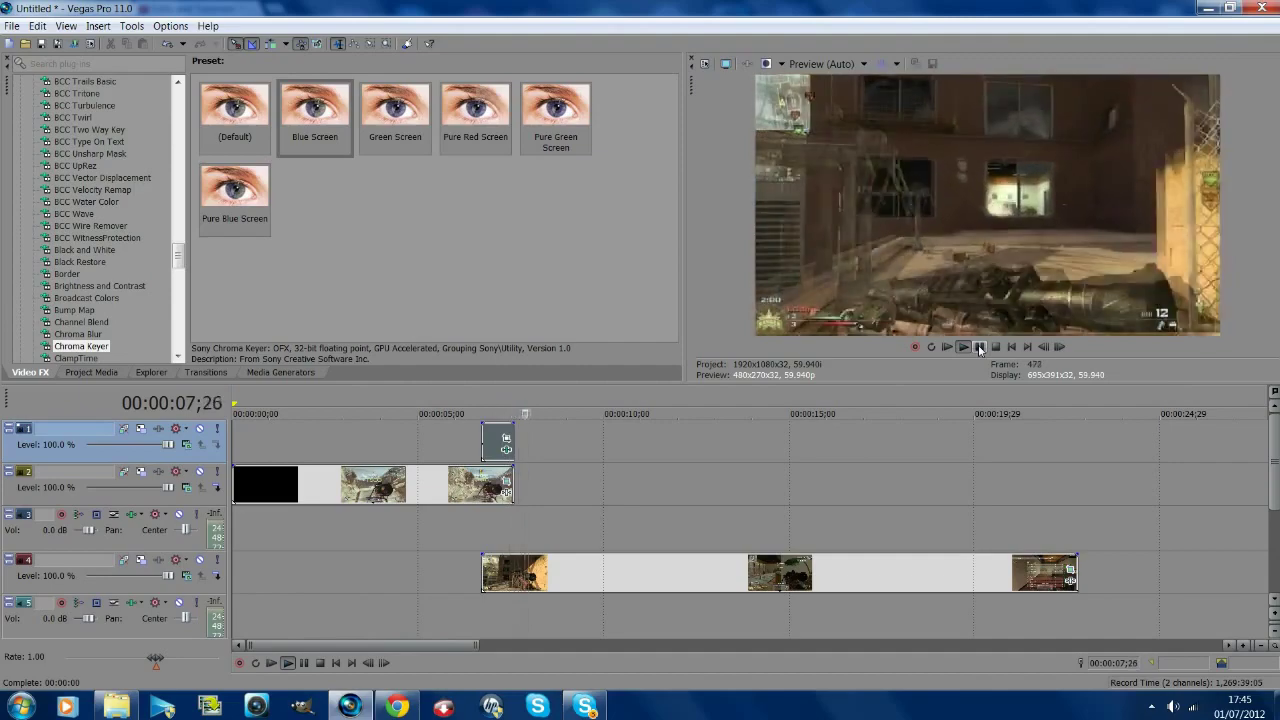
click(979, 347)
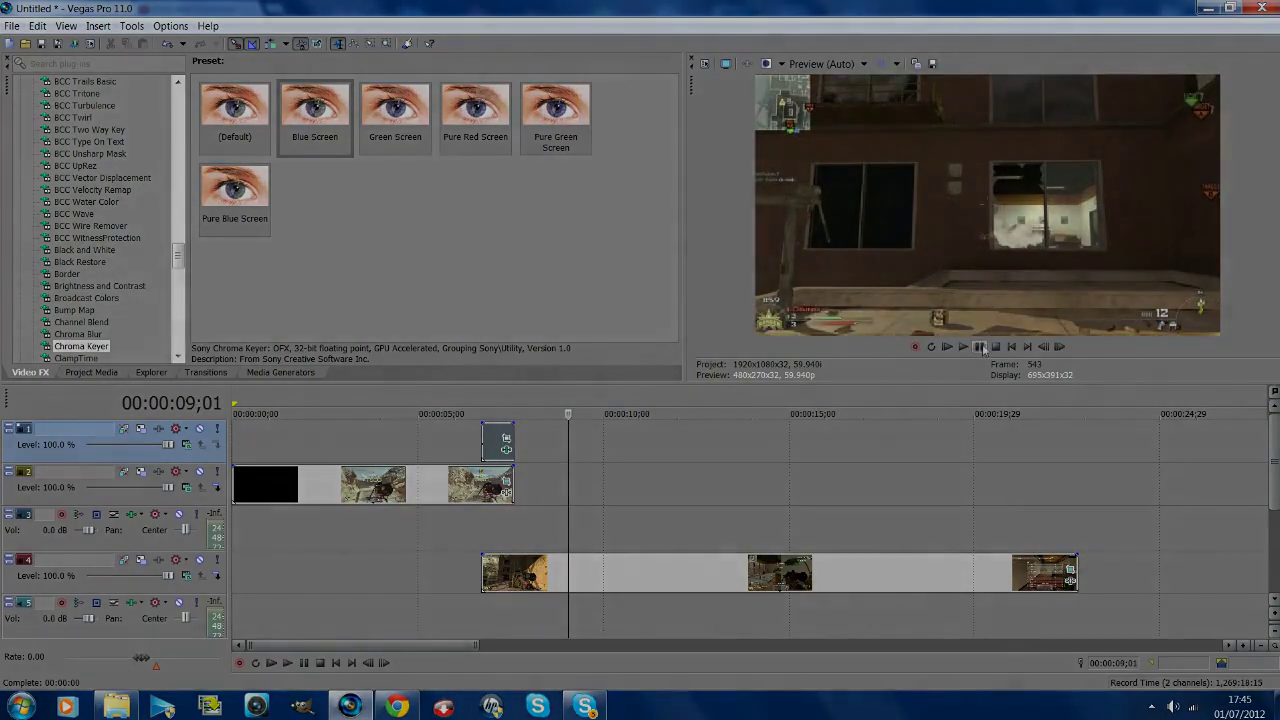